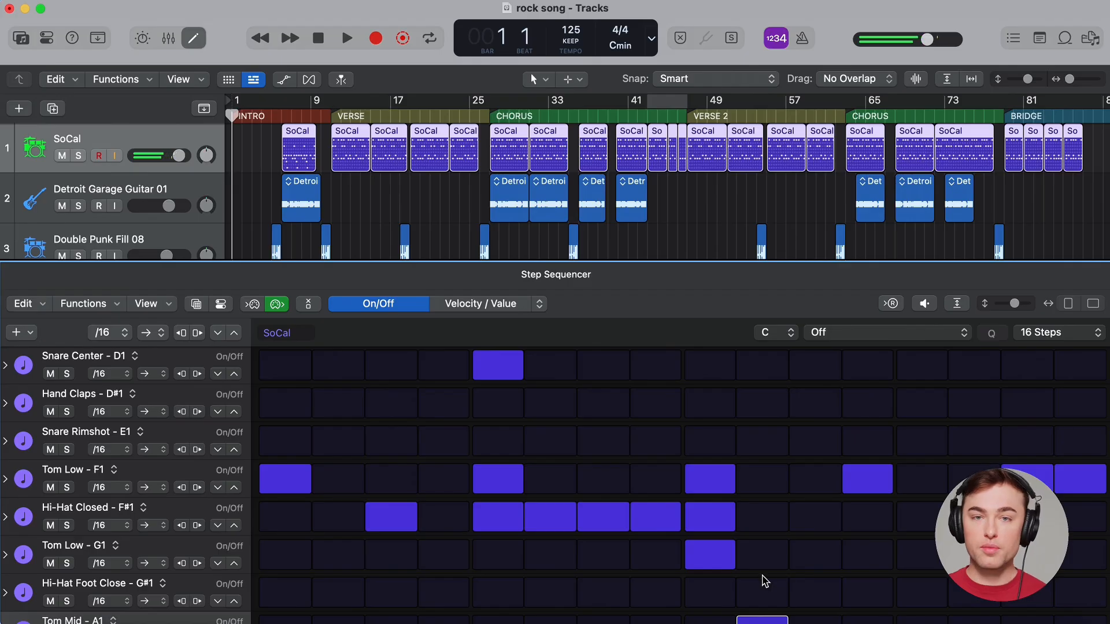
# - Undo the most recent step additions on the Tom Mid, Tom Low G1 and Hi-Hat Closed rows of the SoCal pattern
pyautogui.press('super+z')
pyautogui.press('super+z')
pyautogui.press('super+z')
pyautogui.press('super+z')
pyautogui.press('super+z')
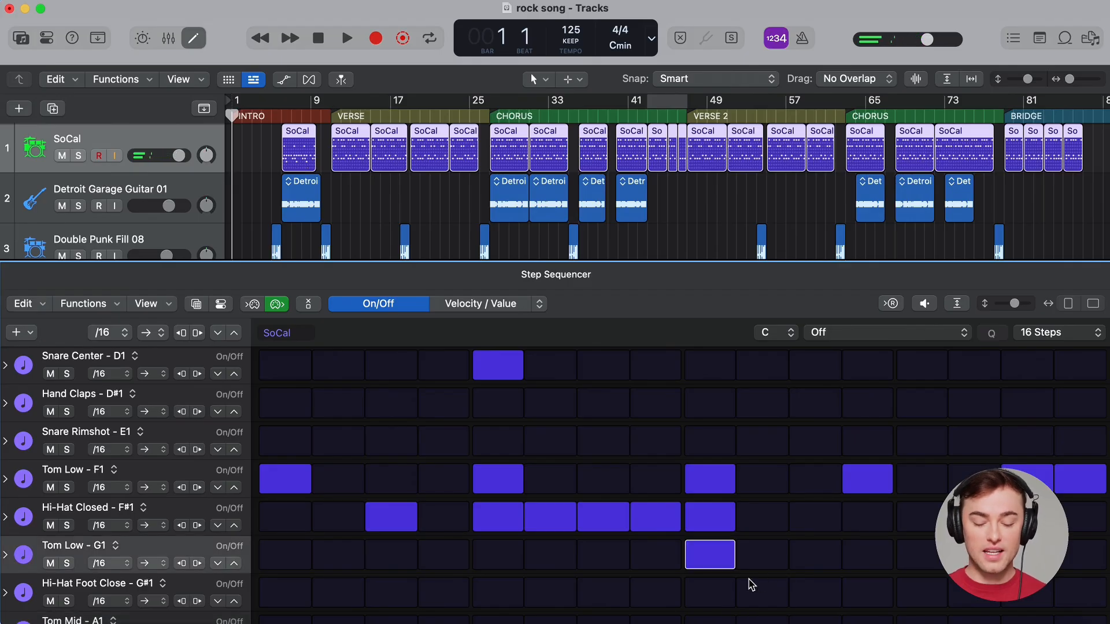
pyautogui.press('super+z')
pyautogui.press('super+z')
pyautogui.press('super+z')
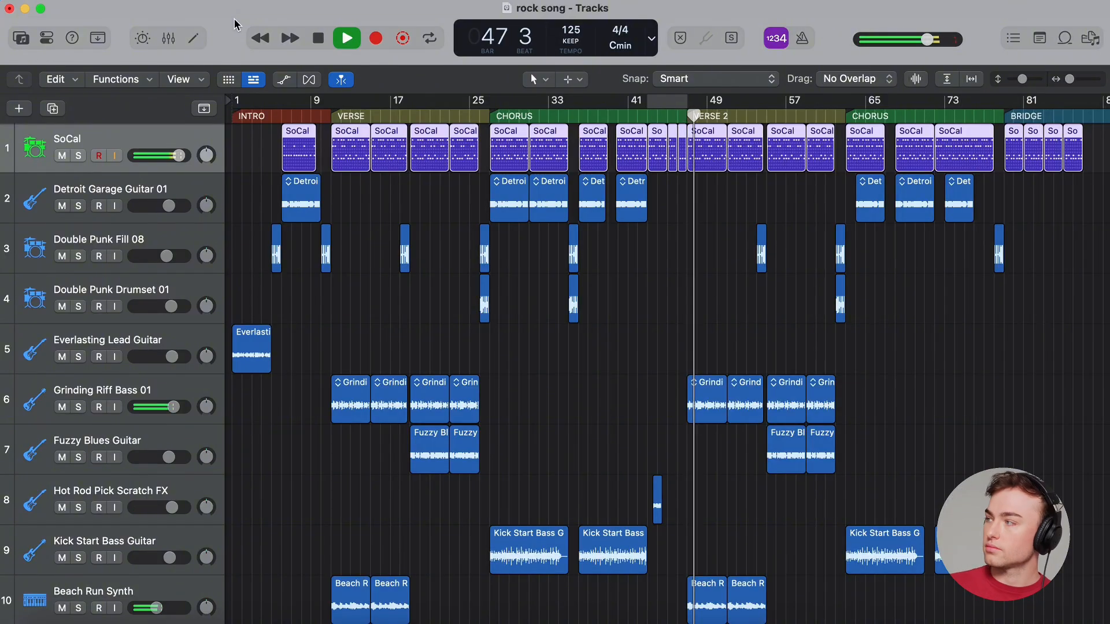
# - Stop playback and mute every track below the SoCal drum track
pyautogui.press('space')
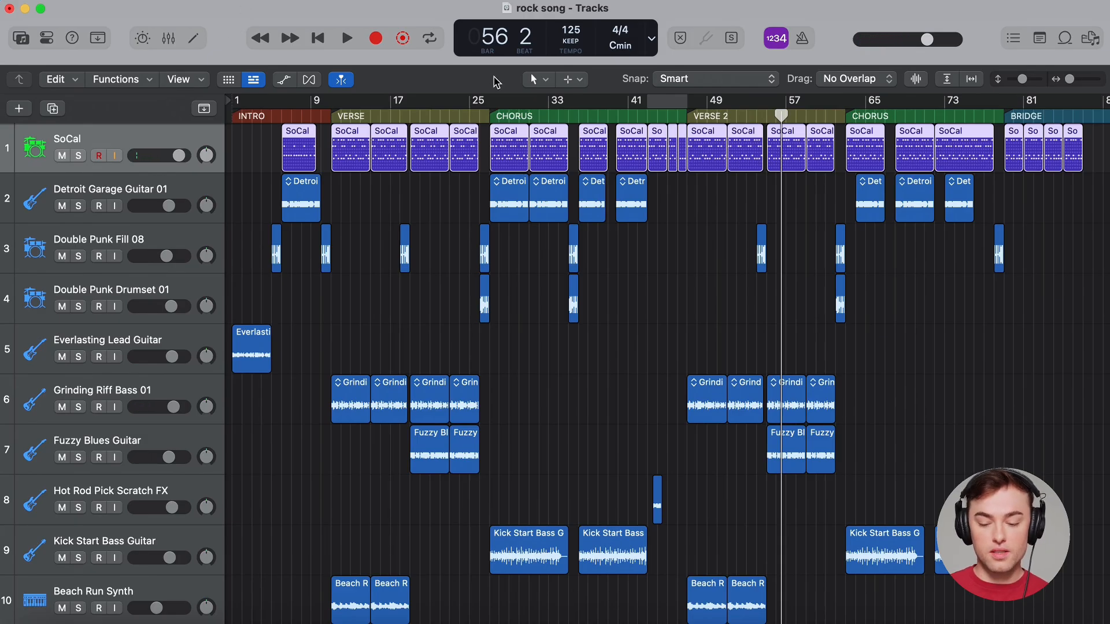
pyautogui.hscroll(3, 1043, 167)
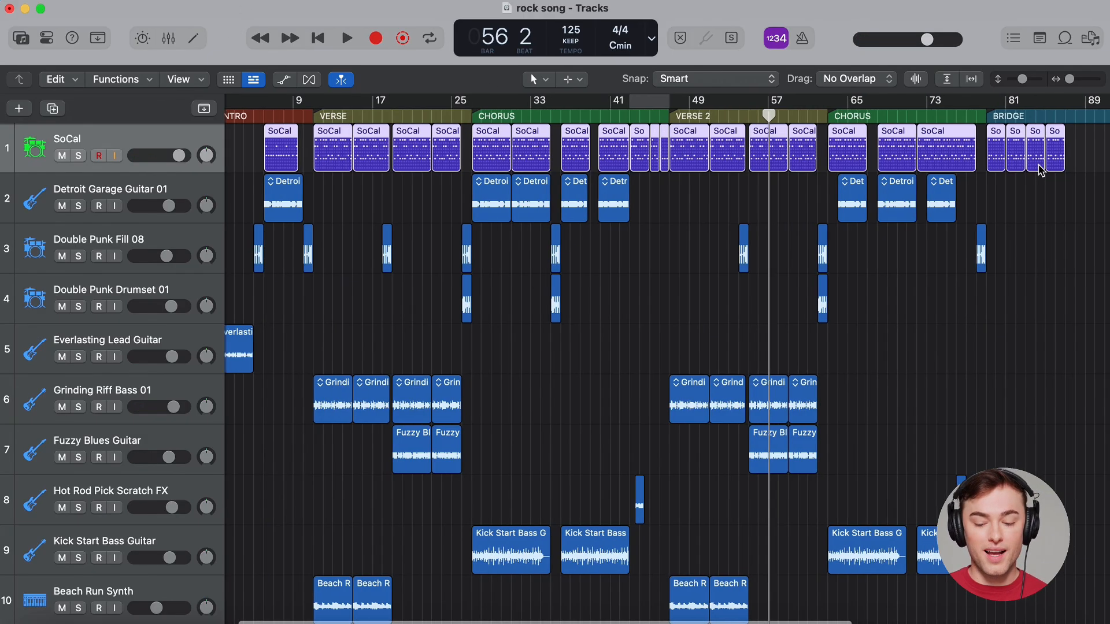
pyautogui.hscroll(-3, 980, 167)
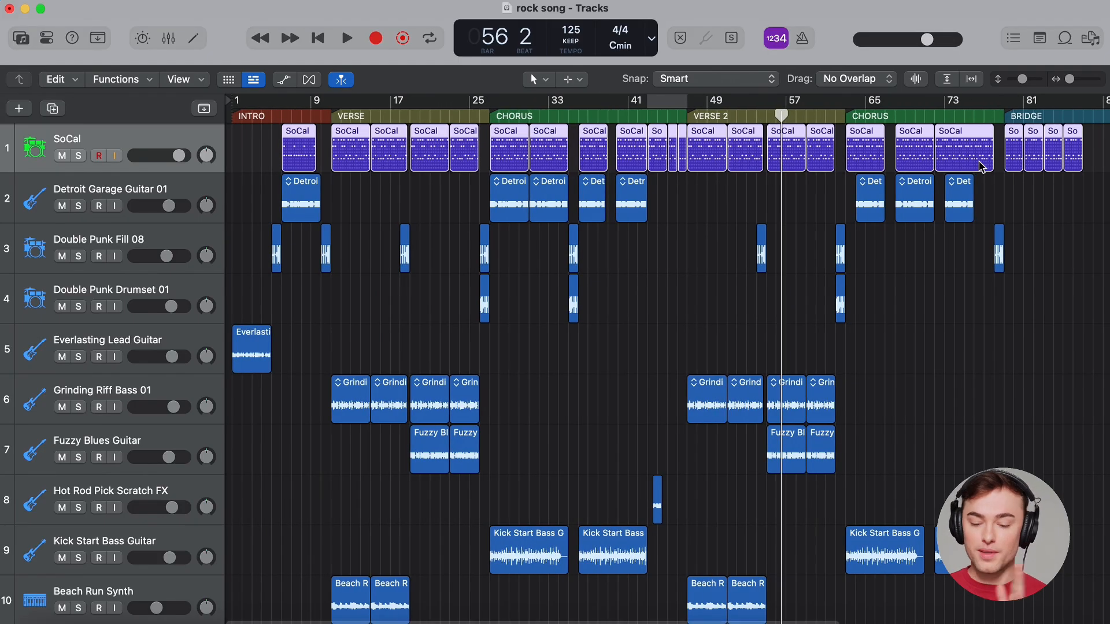
pyautogui.moveTo(64, 207); pyautogui.dragTo(62, 623)
pyautogui.scroll(8, 450, 436)
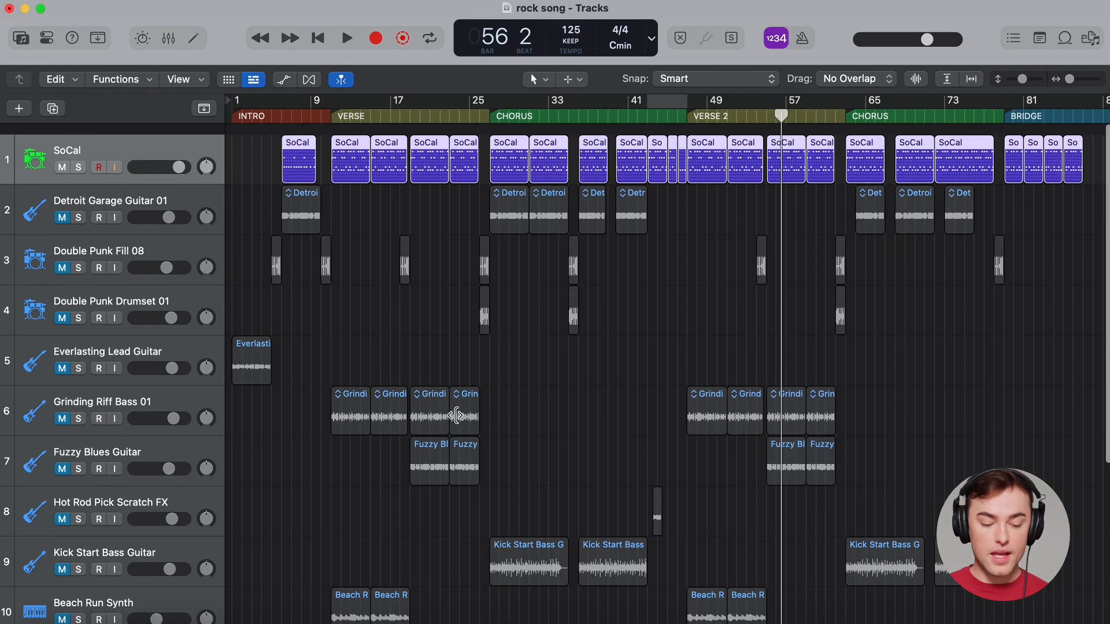
# - Place the playhead at bar 11 and open the first SoCal verse region in the Step Sequencer to examine its drum rows
pyautogui.click(283, 116)
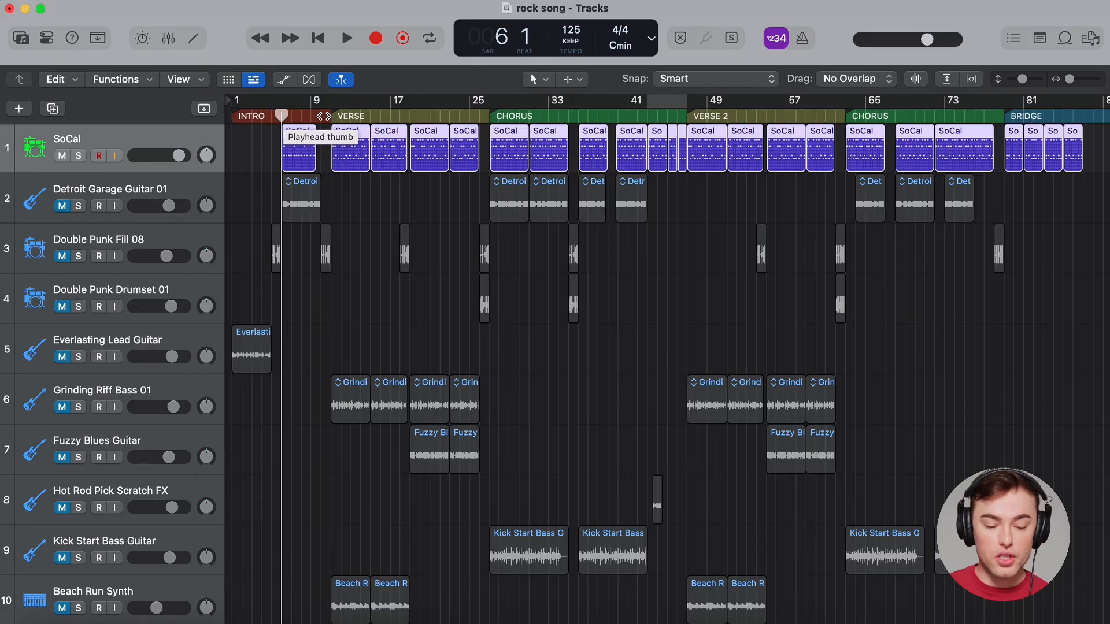
pyautogui.click(328, 115)
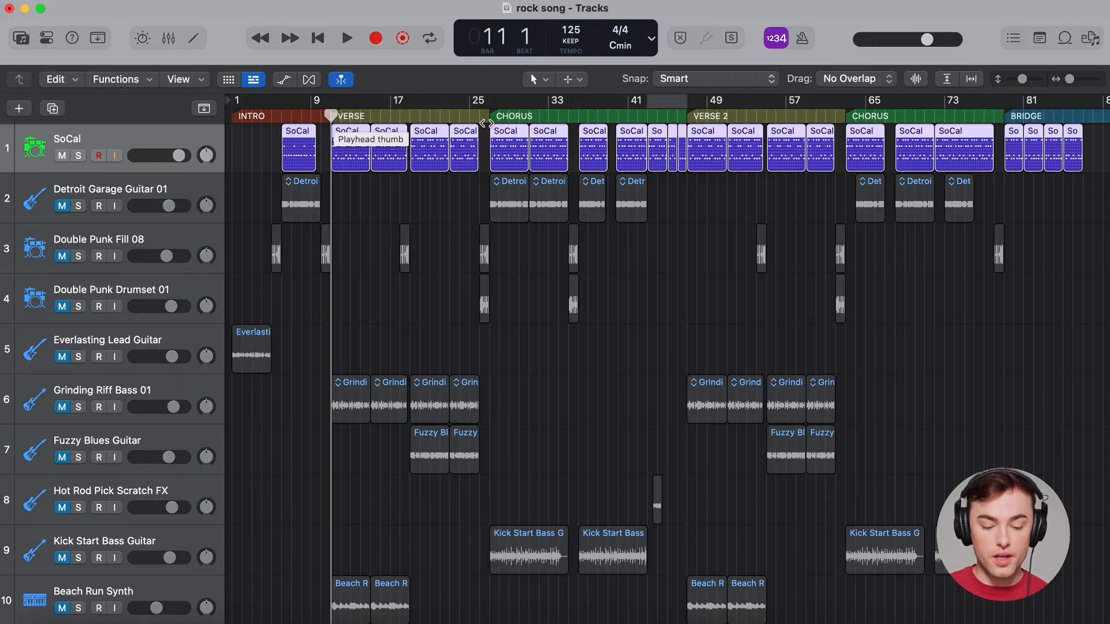
pyautogui.scroll(10, 429, 168)
pyautogui.hscroll(5, 428, 172)
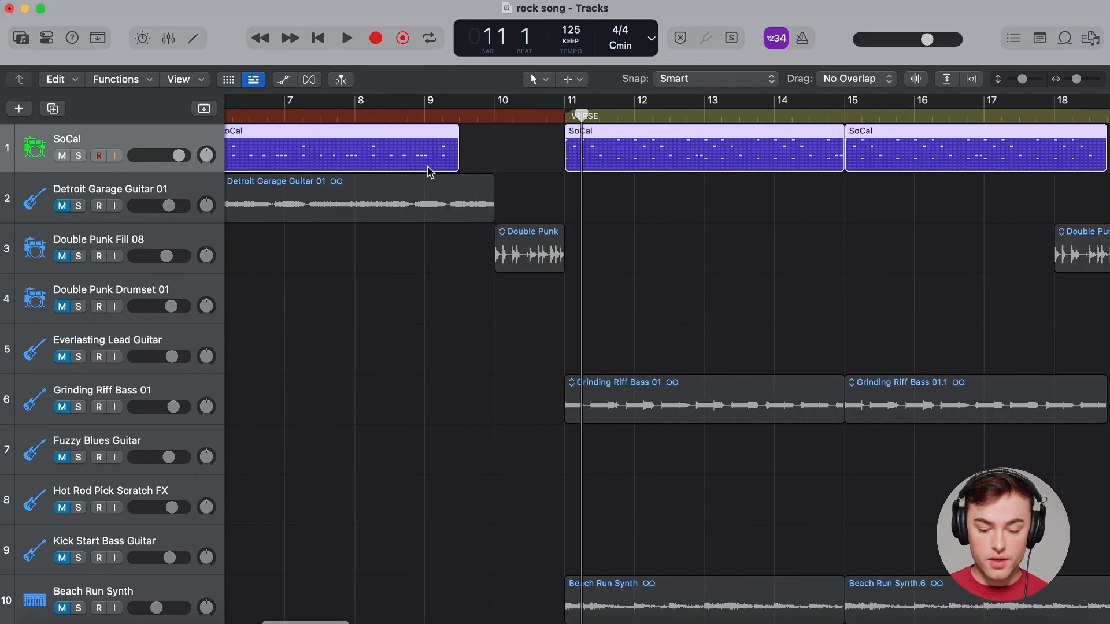
pyautogui.doubleClick(565, 150)
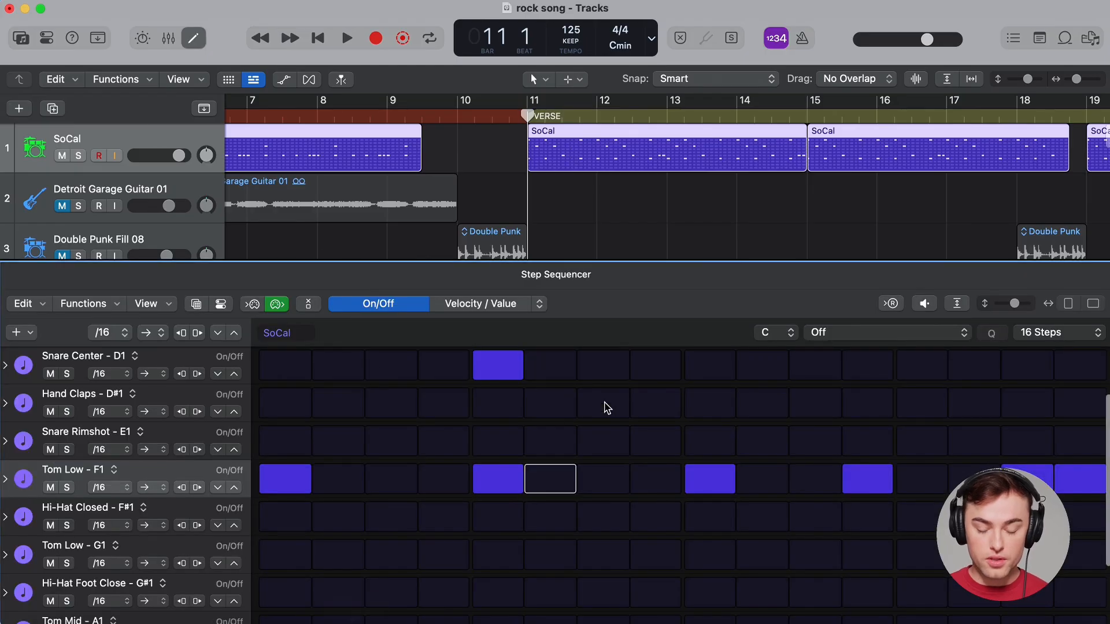
pyautogui.scroll(3, 231, 447)
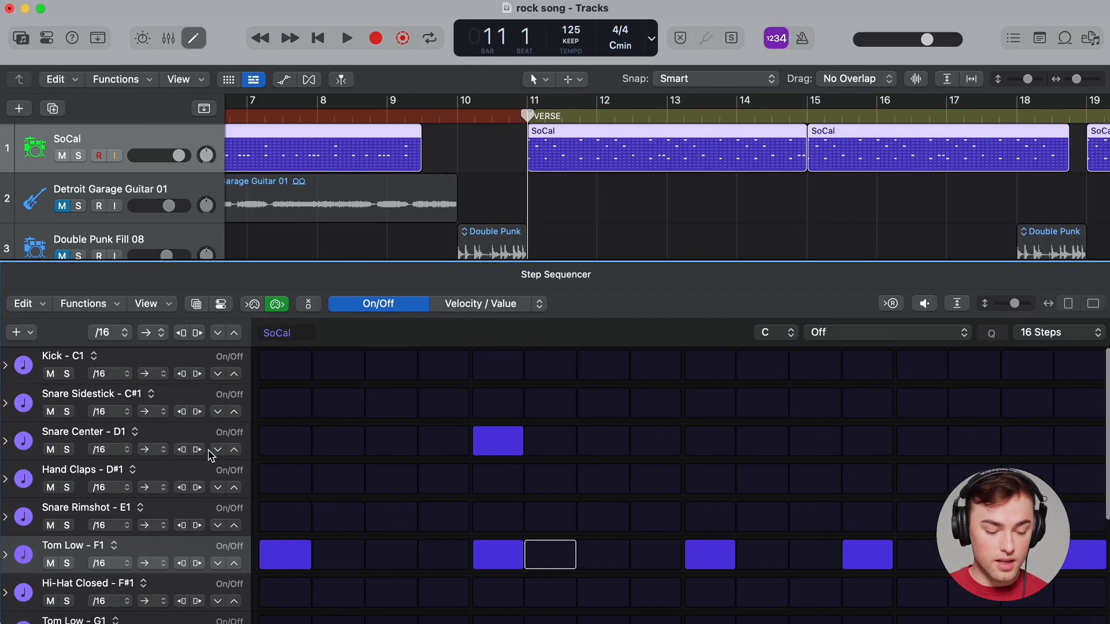
pyautogui.scroll(-2, 241, 506)
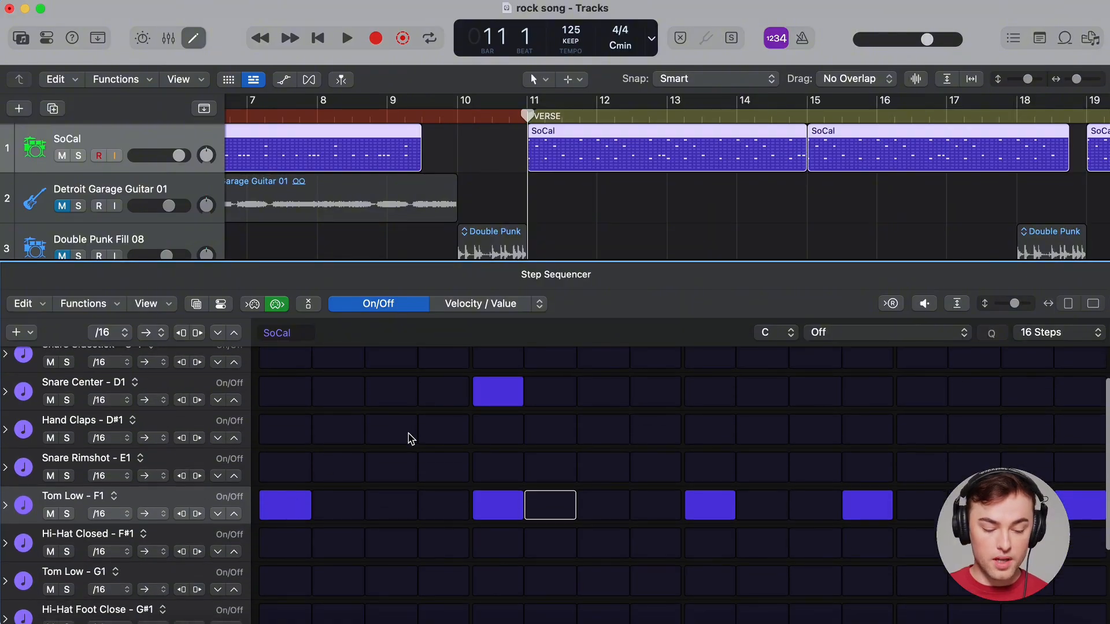
pyautogui.scroll(-5, 350, 478)
pyautogui.scroll(7, 445, 507)
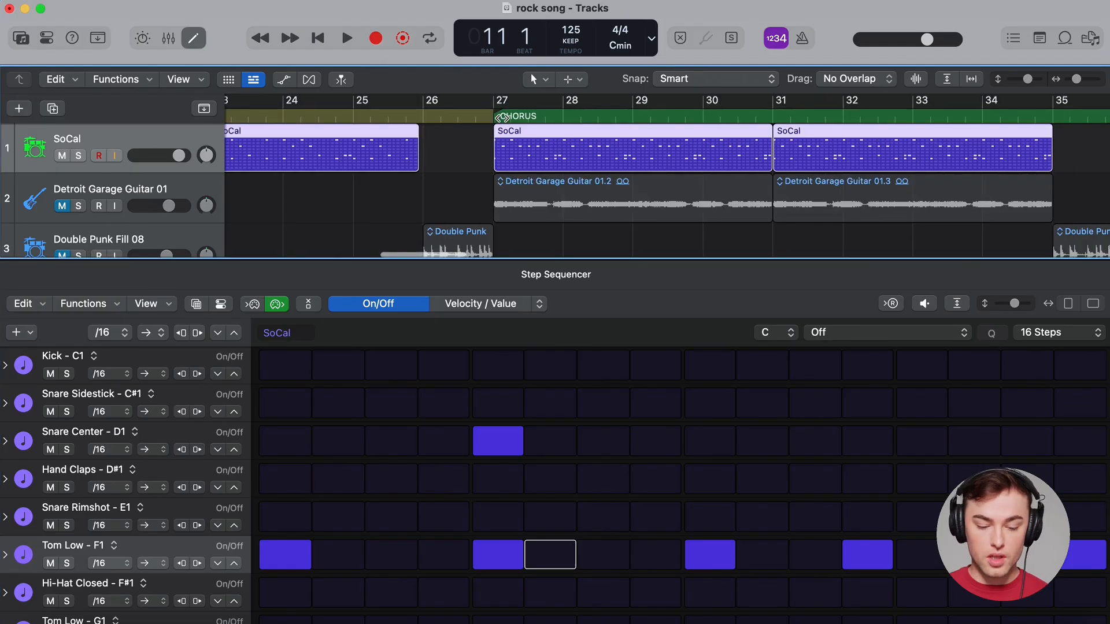
# - Play the SoCal drums from the start of the first chorus at bar 27, stop, and return the playhead to bar 27
pyautogui.click(496, 116)
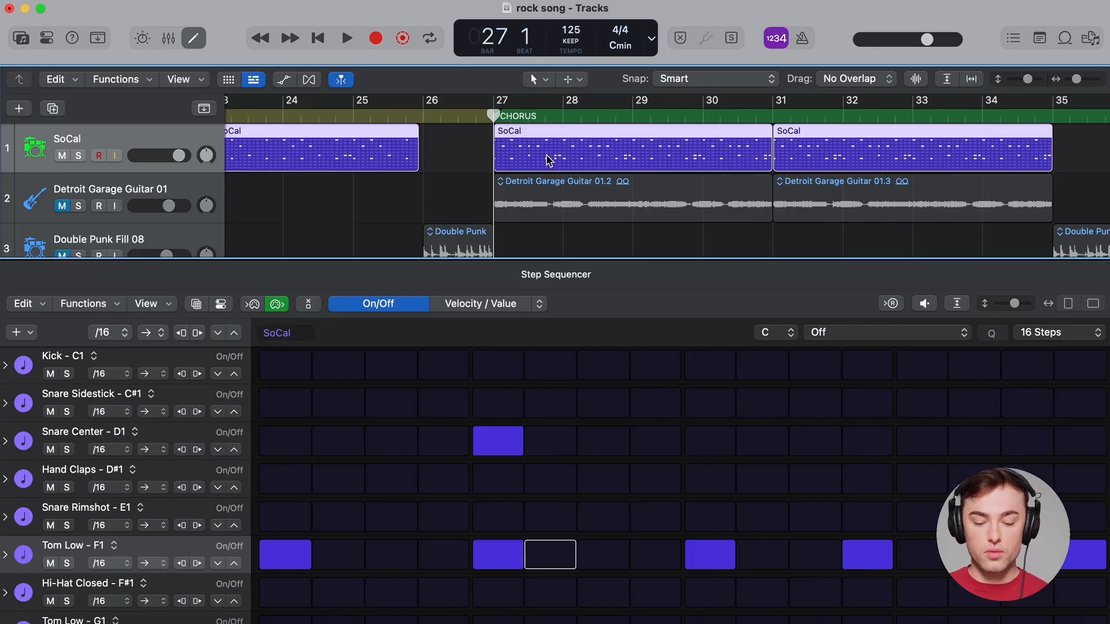
pyautogui.press('space')
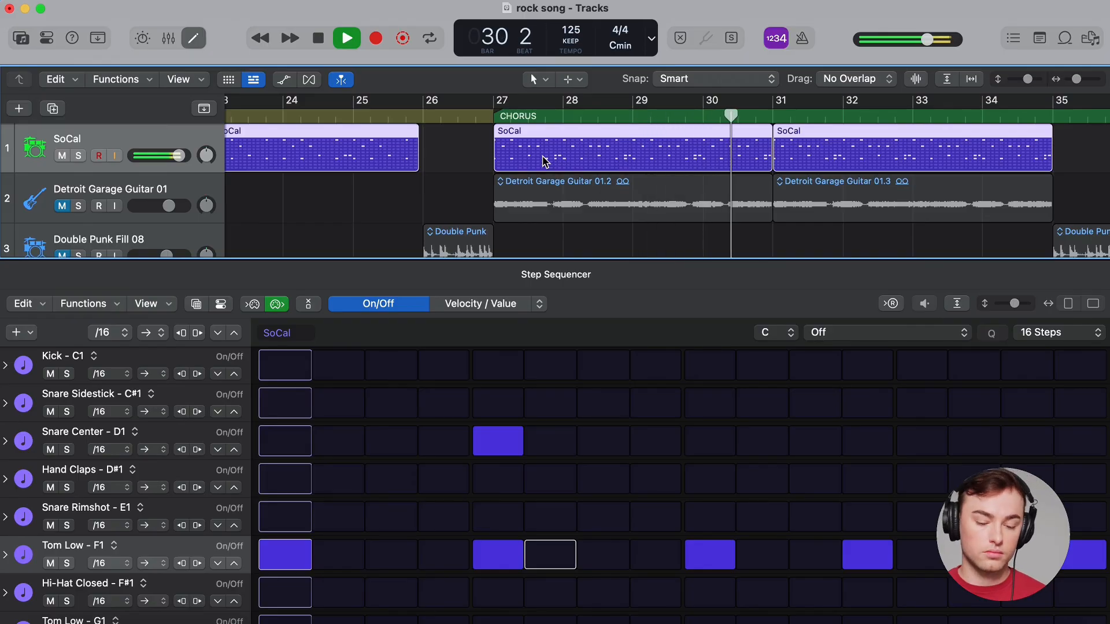
pyautogui.press('space')
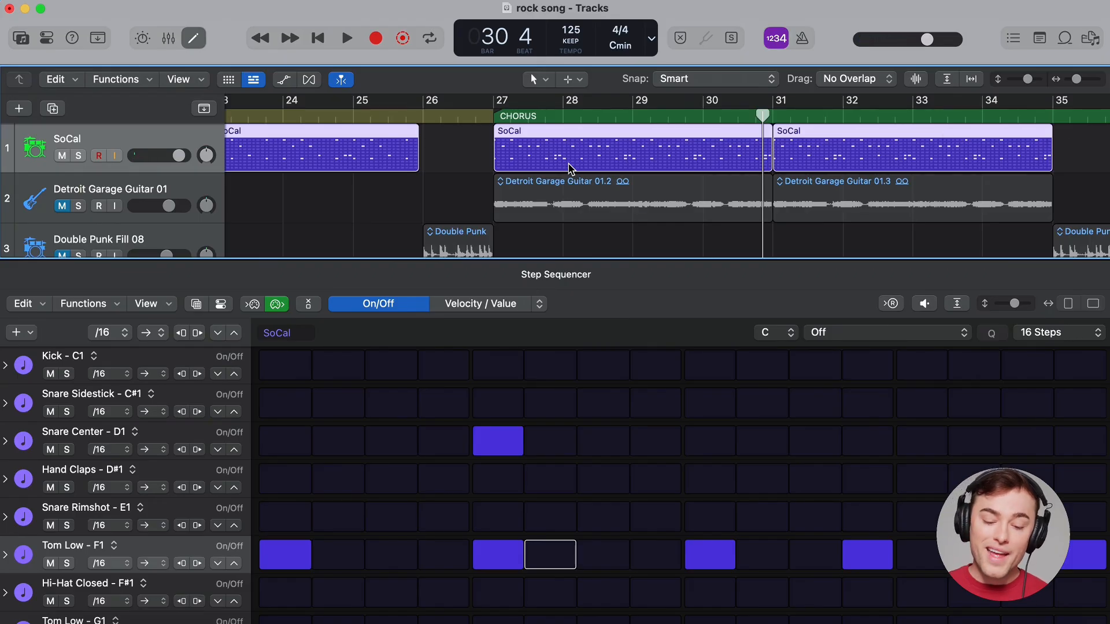
pyautogui.hscroll(-3, 568, 168)
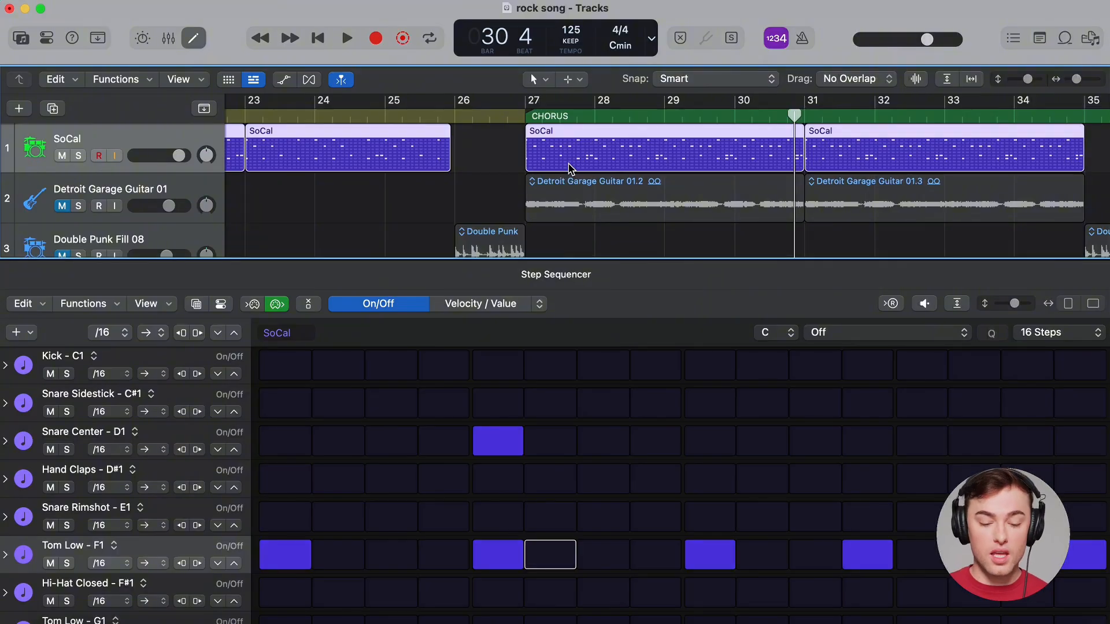
pyautogui.click(520, 119)
pyautogui.hscroll(-3, 538, 142)
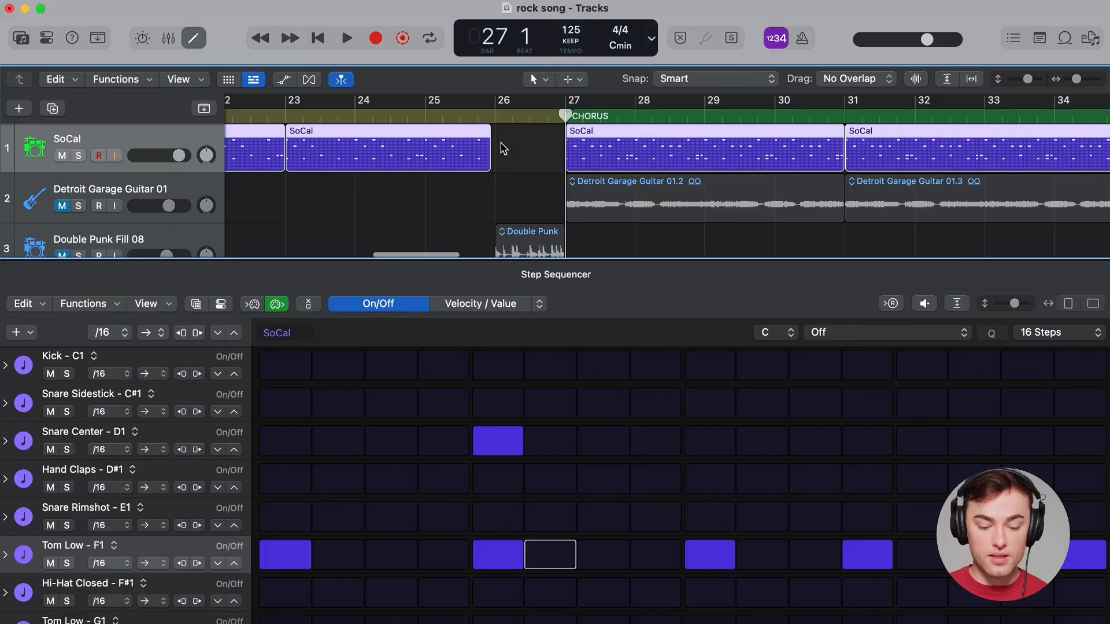
# - Play the SoCal drums from the first verse region at bar 11, stop, and close the Step Sequencer
pyautogui.hscroll(-5, 490, 146)
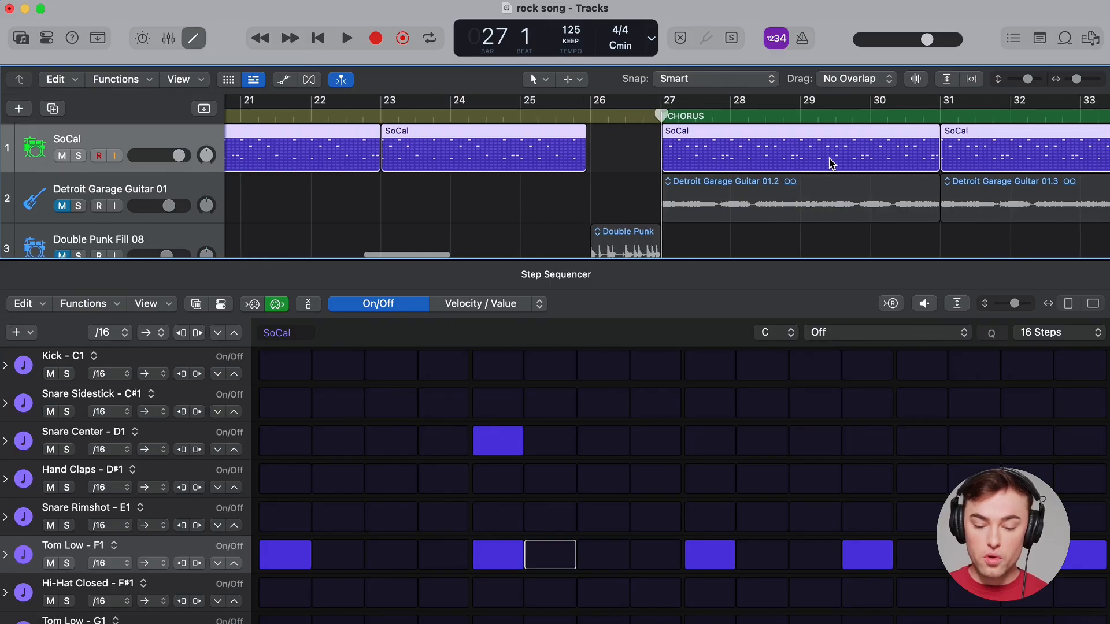
pyautogui.hscroll(-10, 835, 156)
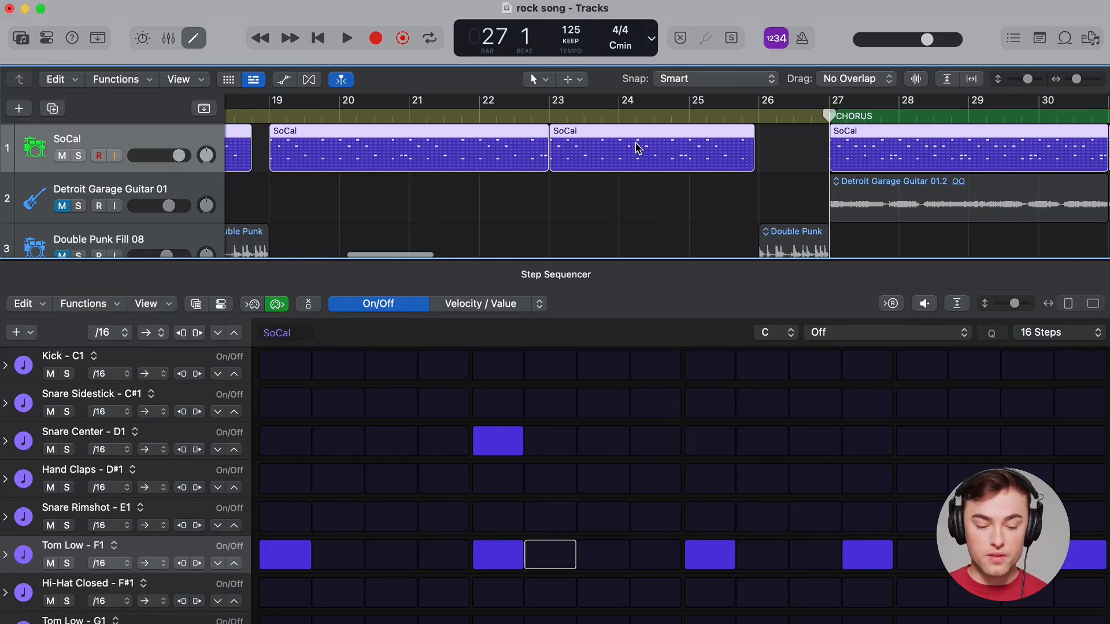
pyautogui.hscroll(-6, 496, 152)
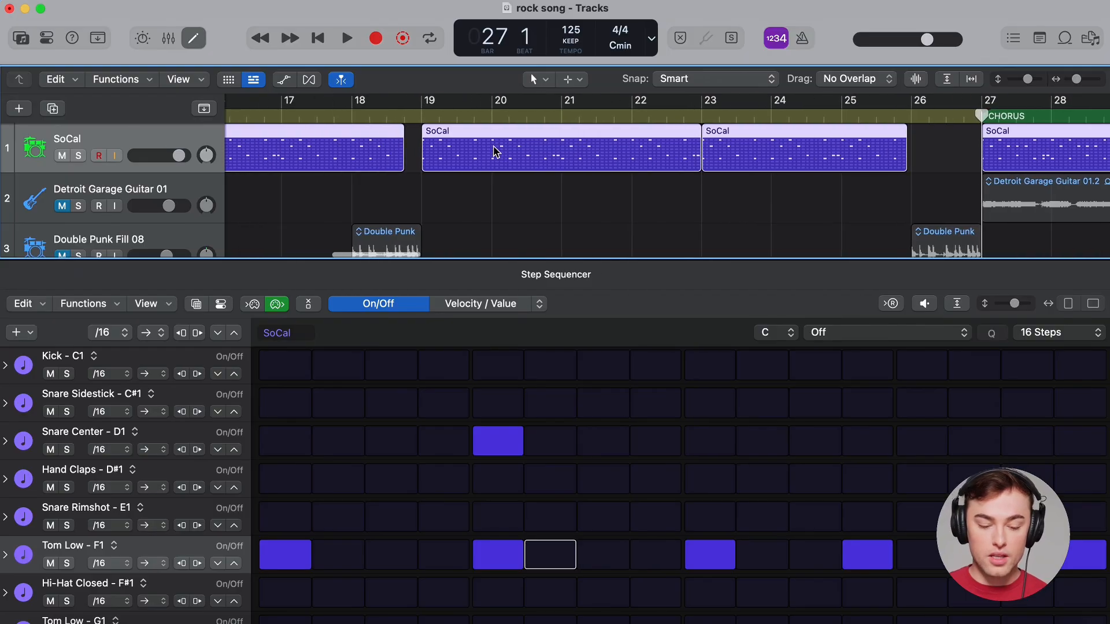
pyautogui.hscroll(-20, 495, 151)
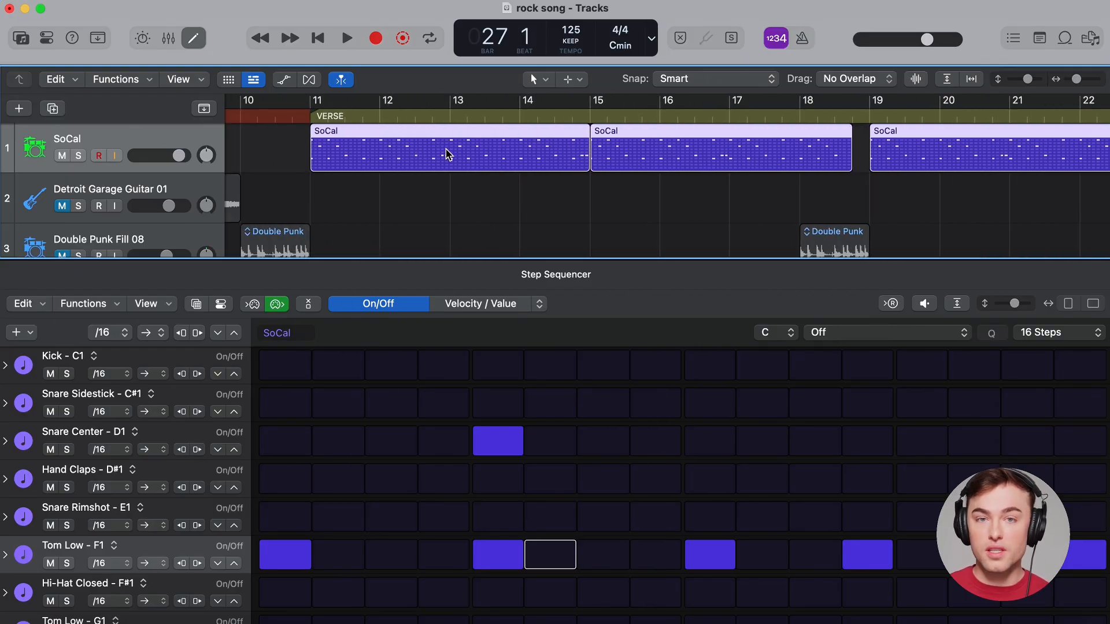
pyautogui.doubleClick(334, 145)
pyautogui.doubleClick(333, 146)
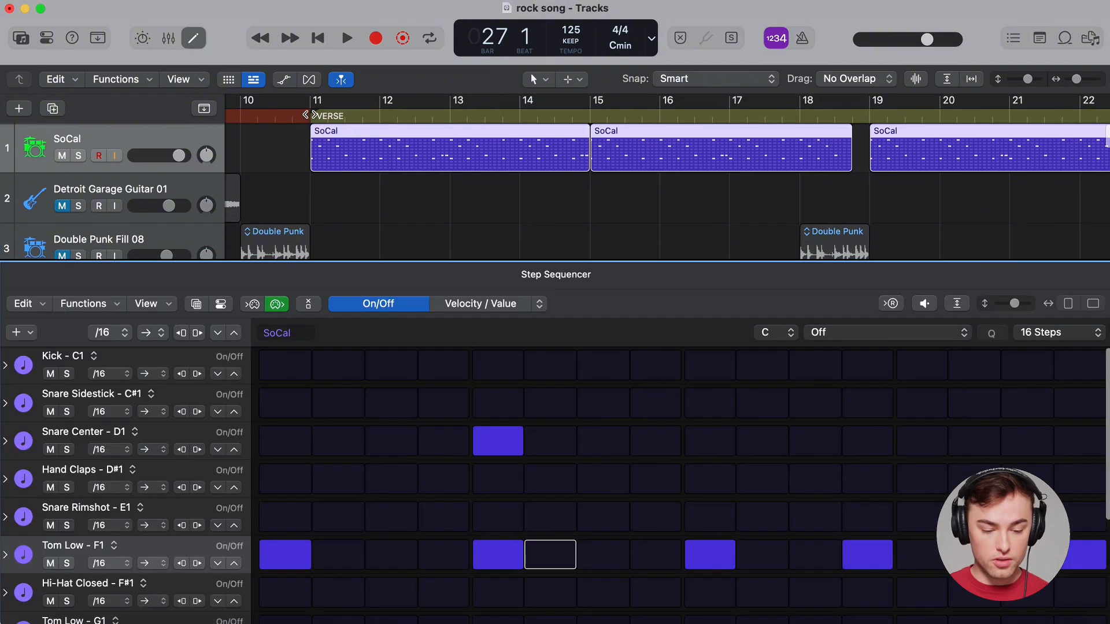
pyautogui.press('space')
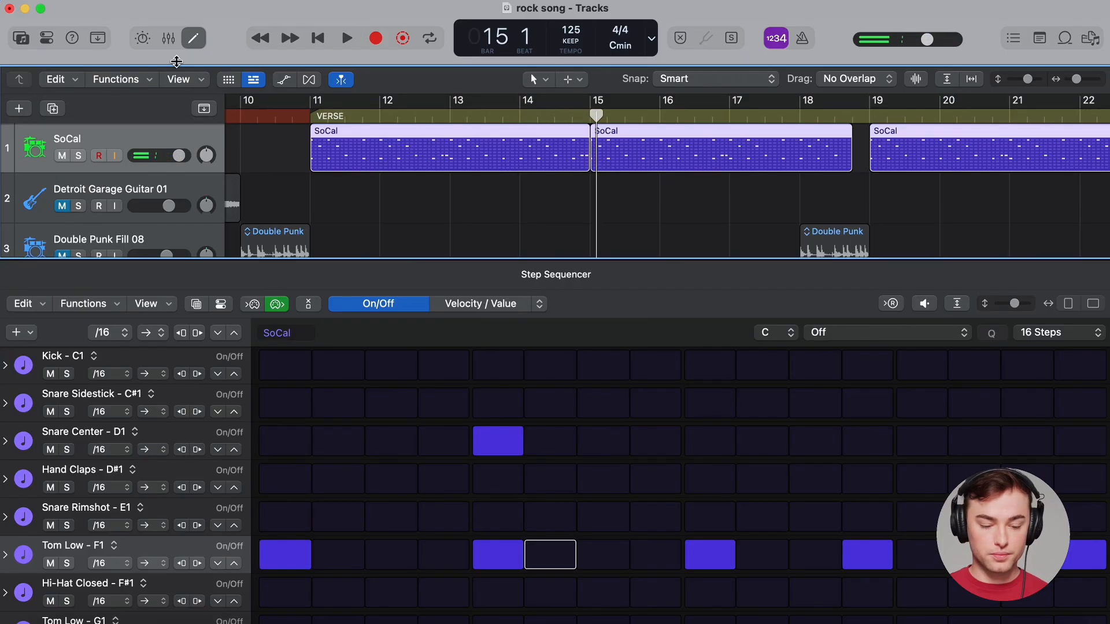
pyautogui.click(193, 38)
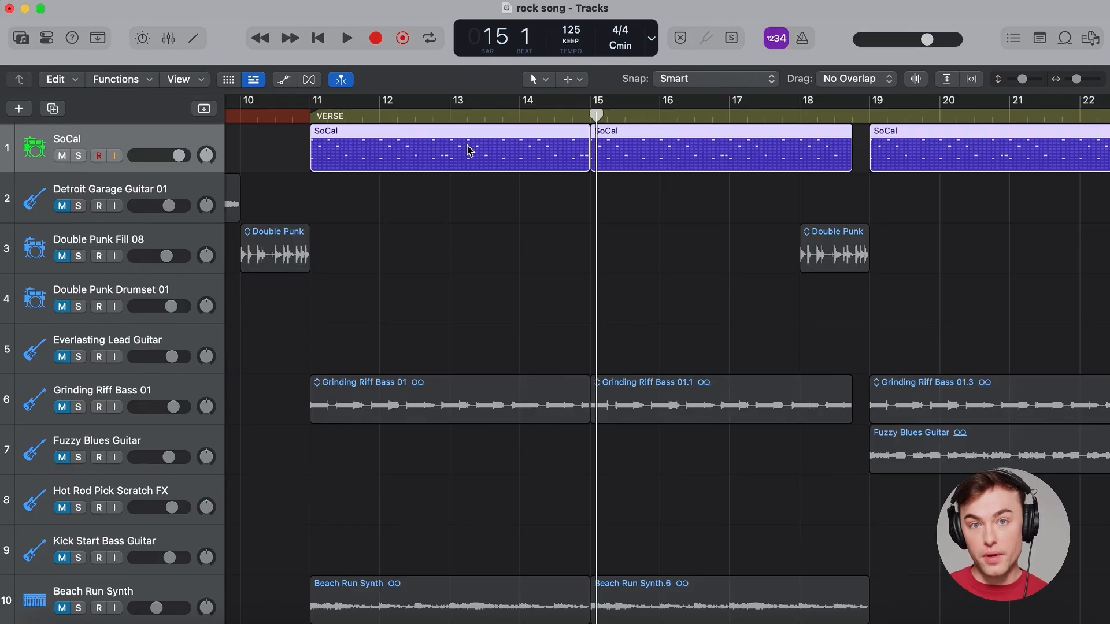
# - Move the Grinding Riff Bass 01 track directly below SoCal and unmute it
pyautogui.hscroll(-10, 469, 151)
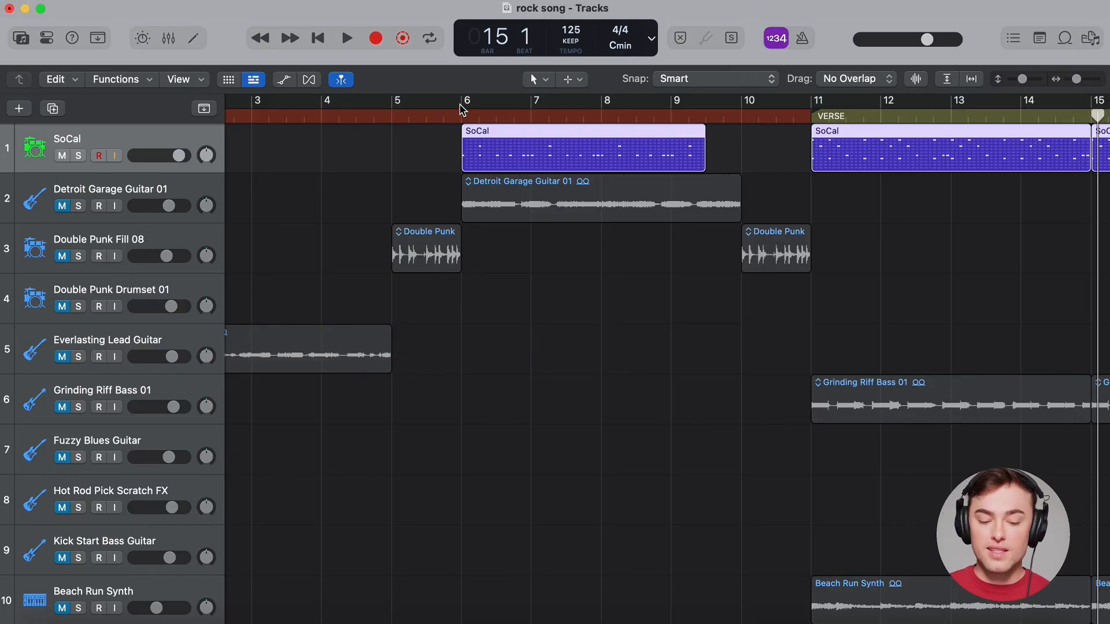
pyautogui.click(462, 109)
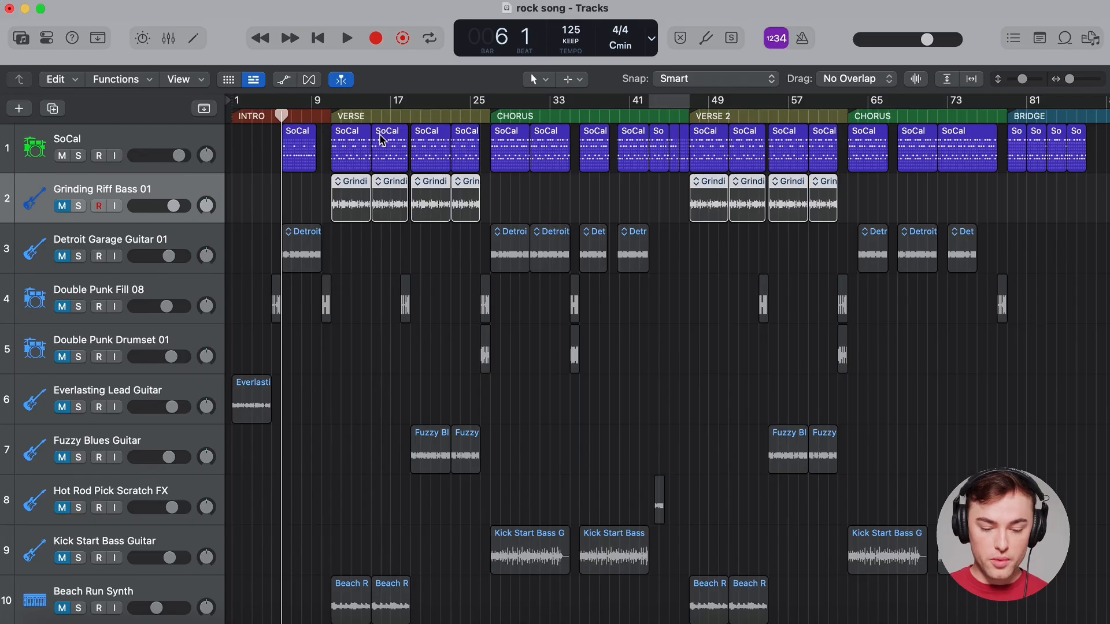
pyautogui.click(64, 207)
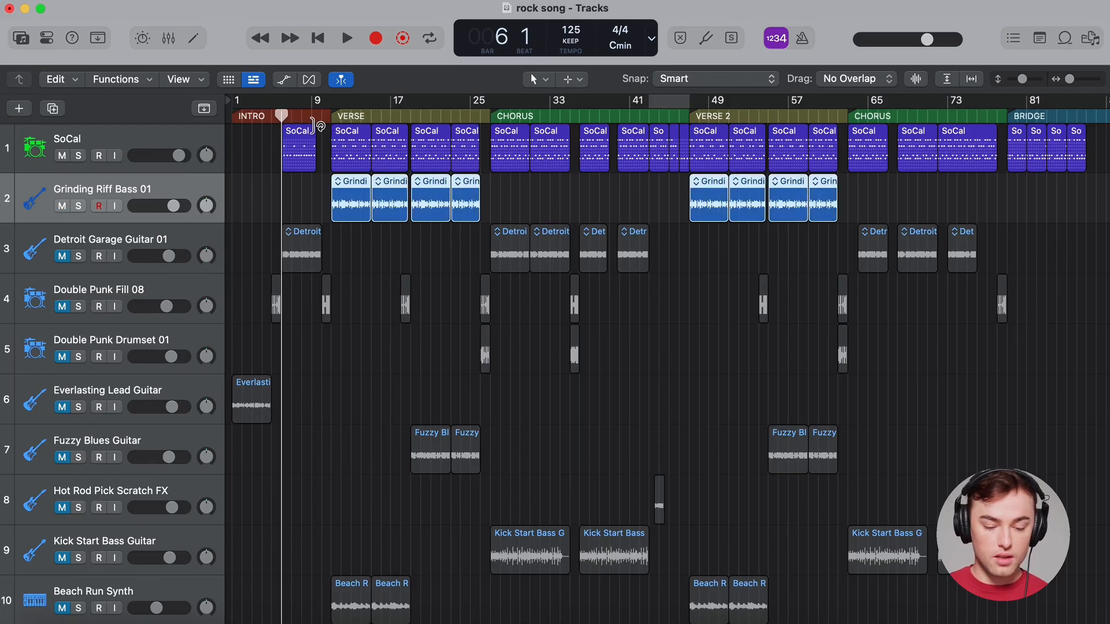
# - Solo the Grinding Riff Bass 01 track, play it from the start of the verse at bar 11, stop and unsolo it
pyautogui.click(78, 206)
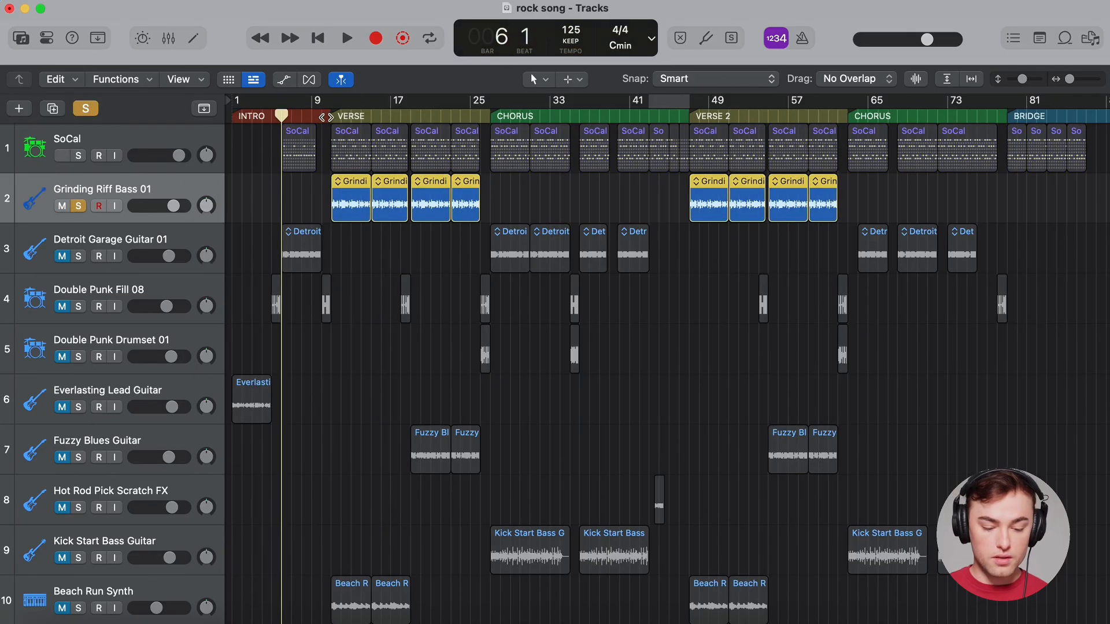
pyautogui.click(326, 116)
pyautogui.press('space')
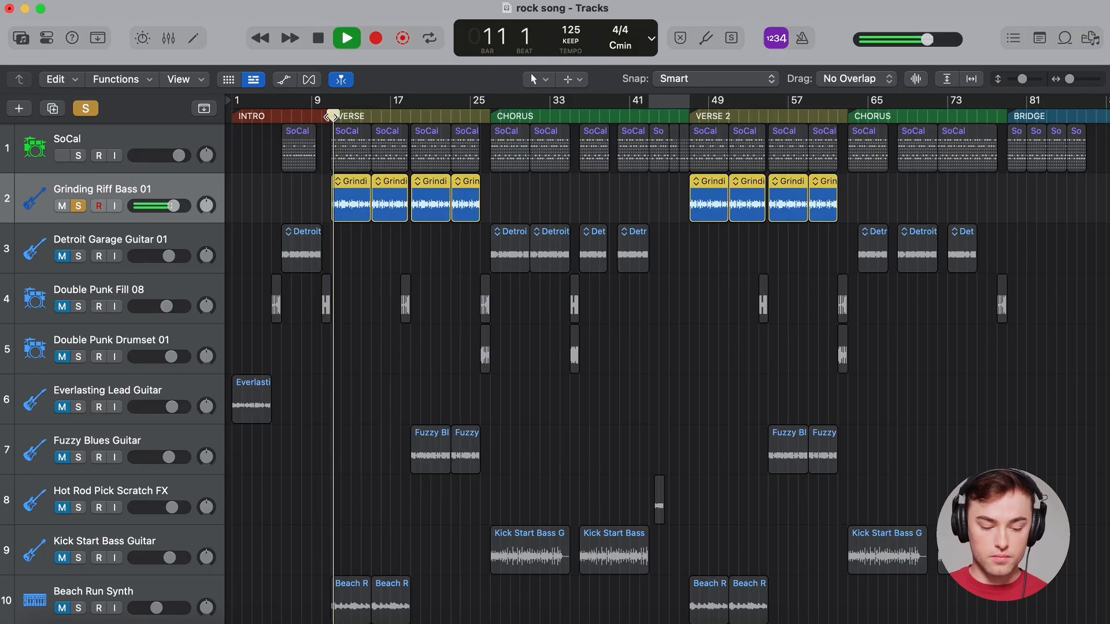
pyautogui.hscroll(1, 347, 143)
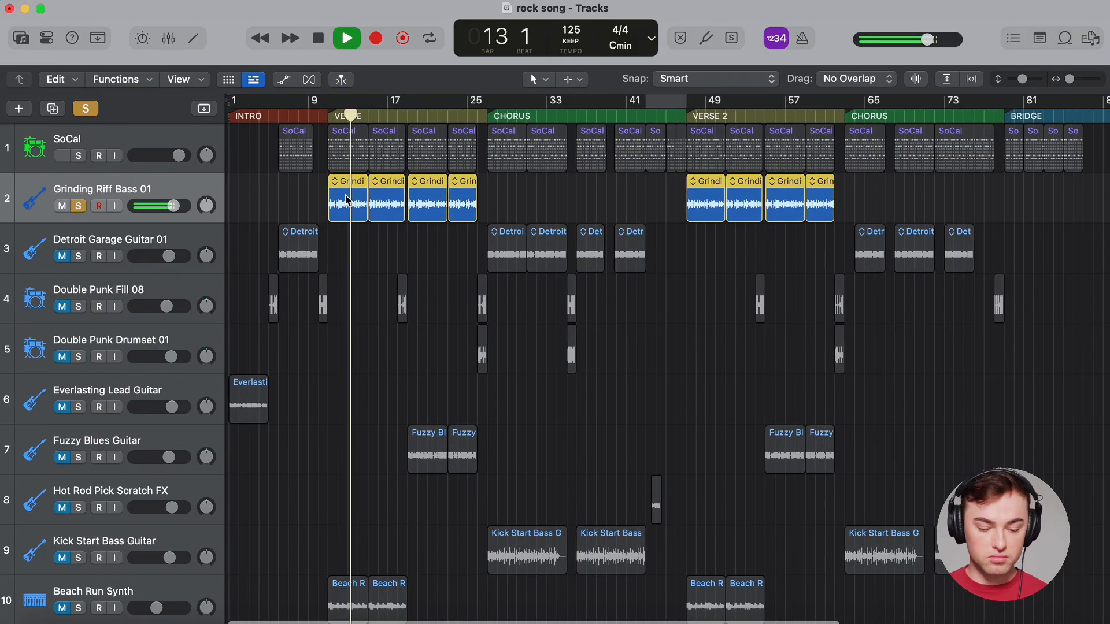
pyautogui.press('space')
pyautogui.click(78, 206)
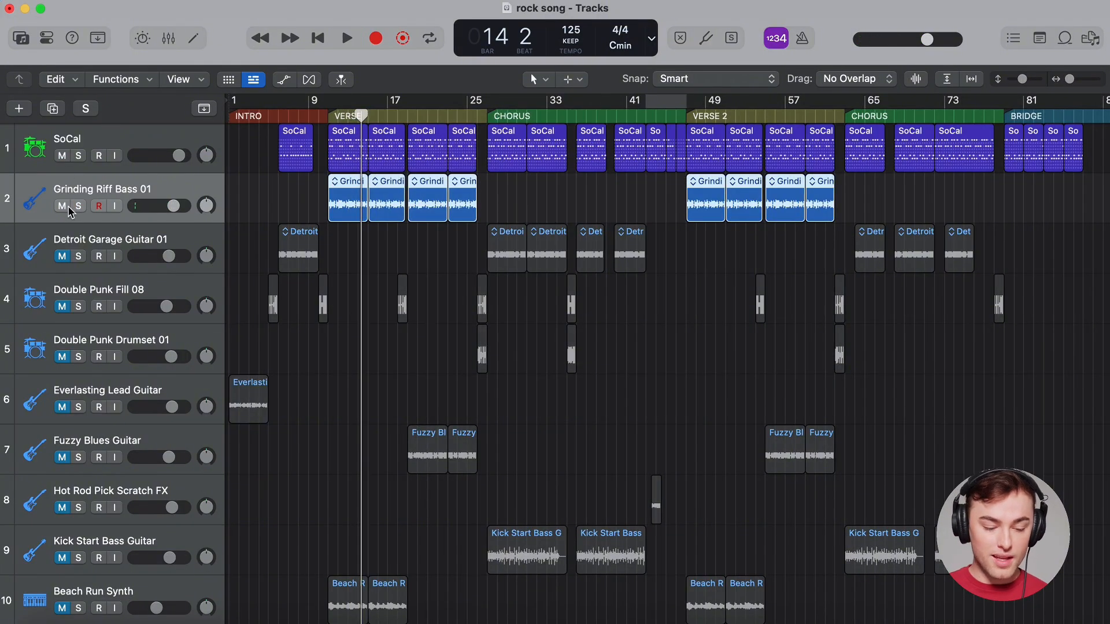
# - Play the SoCal drums and Grinding Riff Bass 01 together from the start of the verse at bar 11, then stop playback
pyautogui.click(327, 118)
pyautogui.press('space')
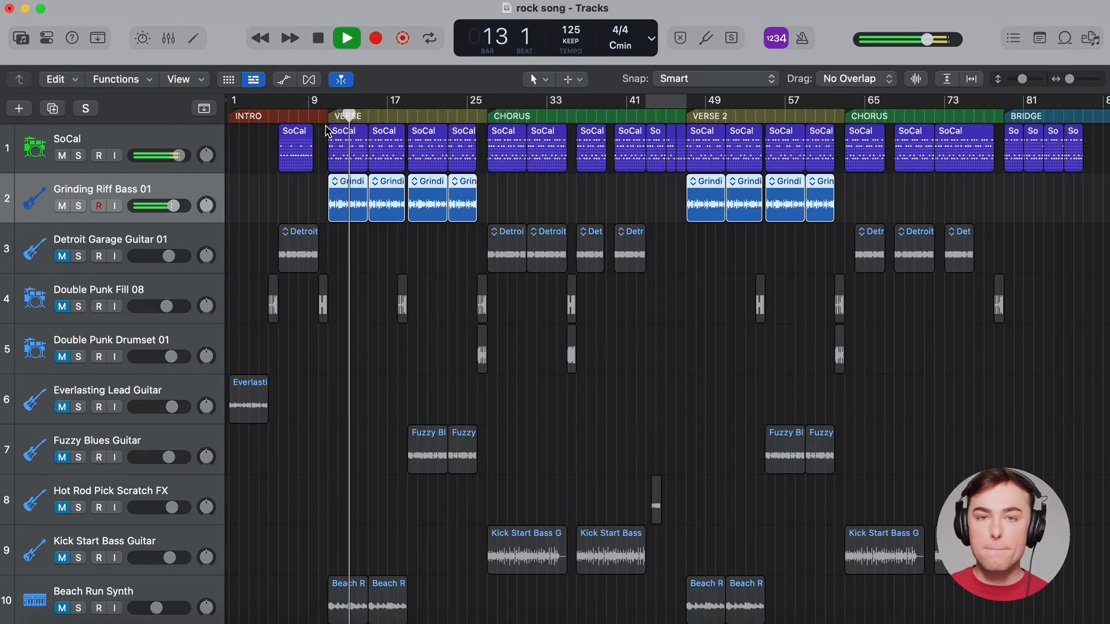
pyautogui.hscroll(-1, 327, 132)
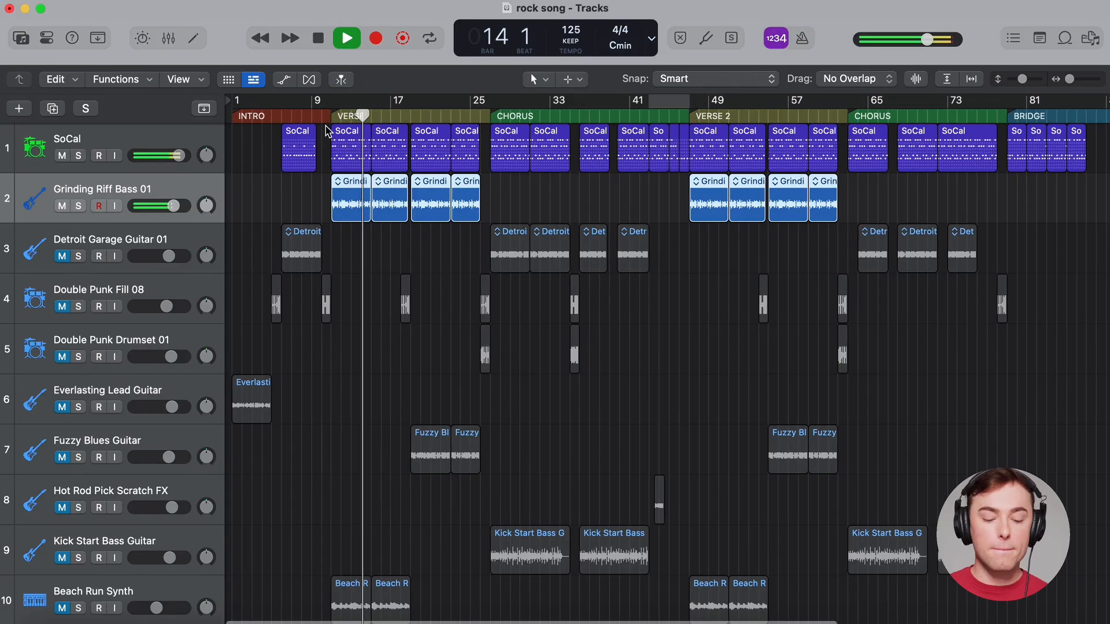
pyautogui.press('space')
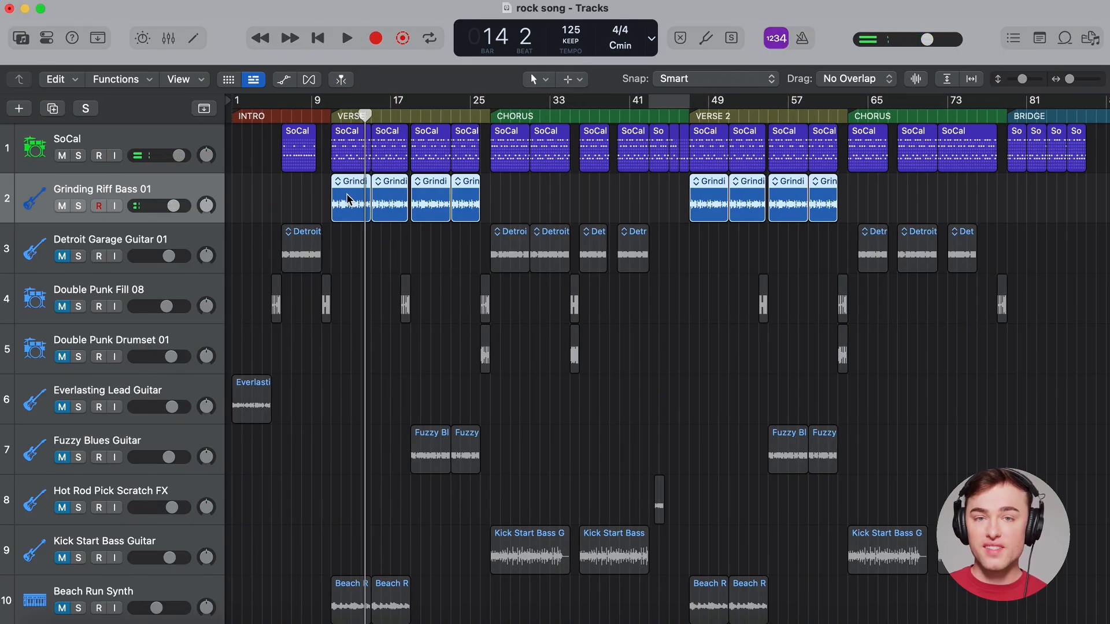
# - Open the Loop Browser to view the available loops, and close it again
pyautogui.click(1064, 40)
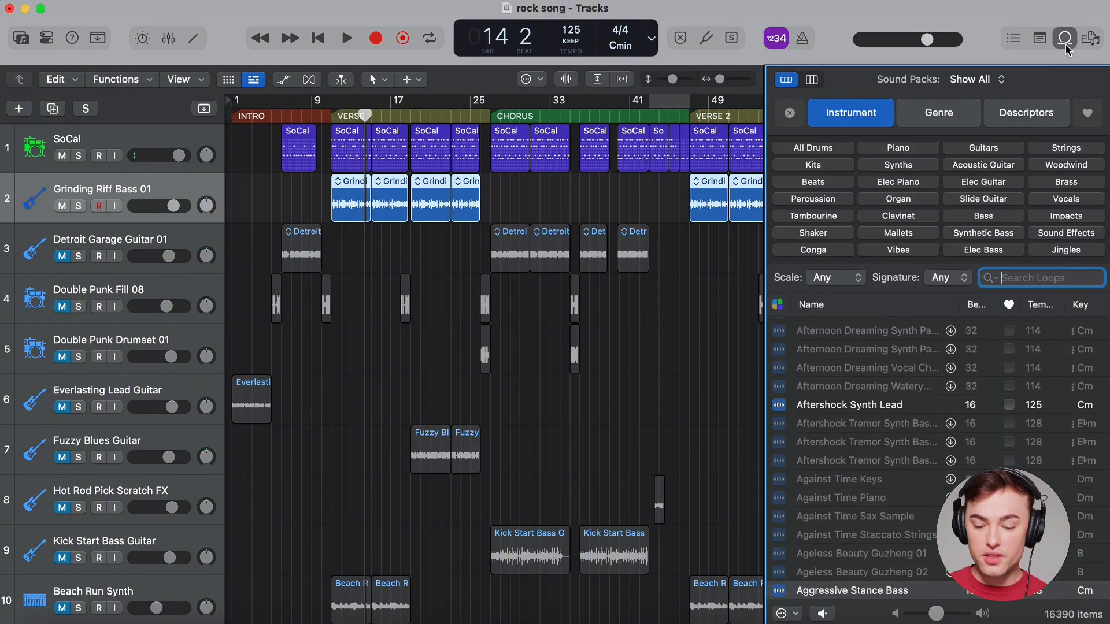
pyautogui.click(1064, 39)
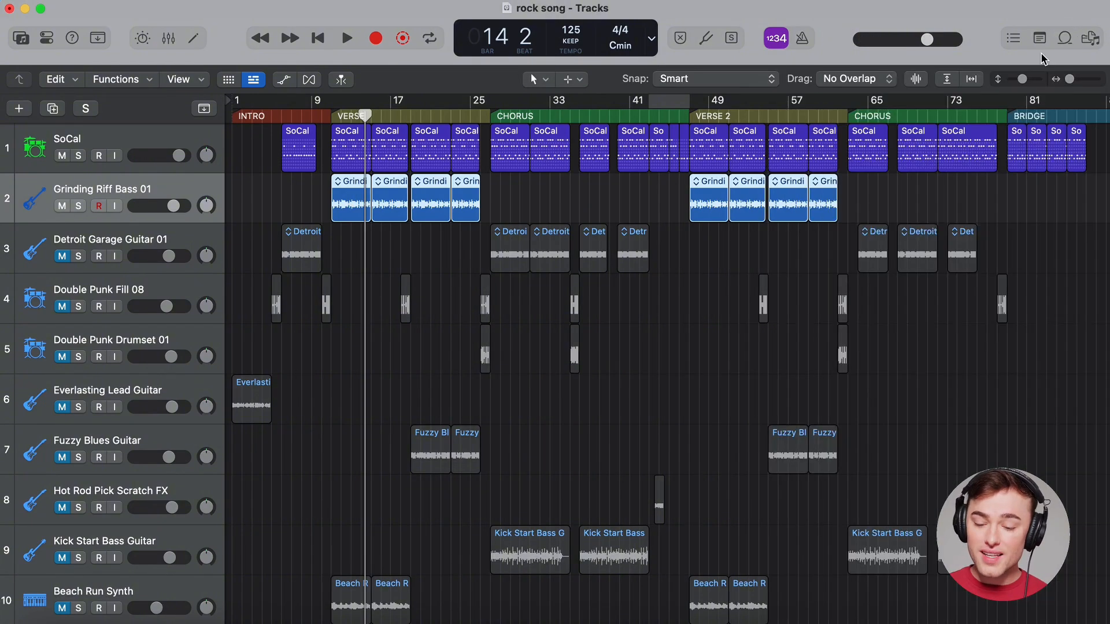
pyautogui.click(979, 33)
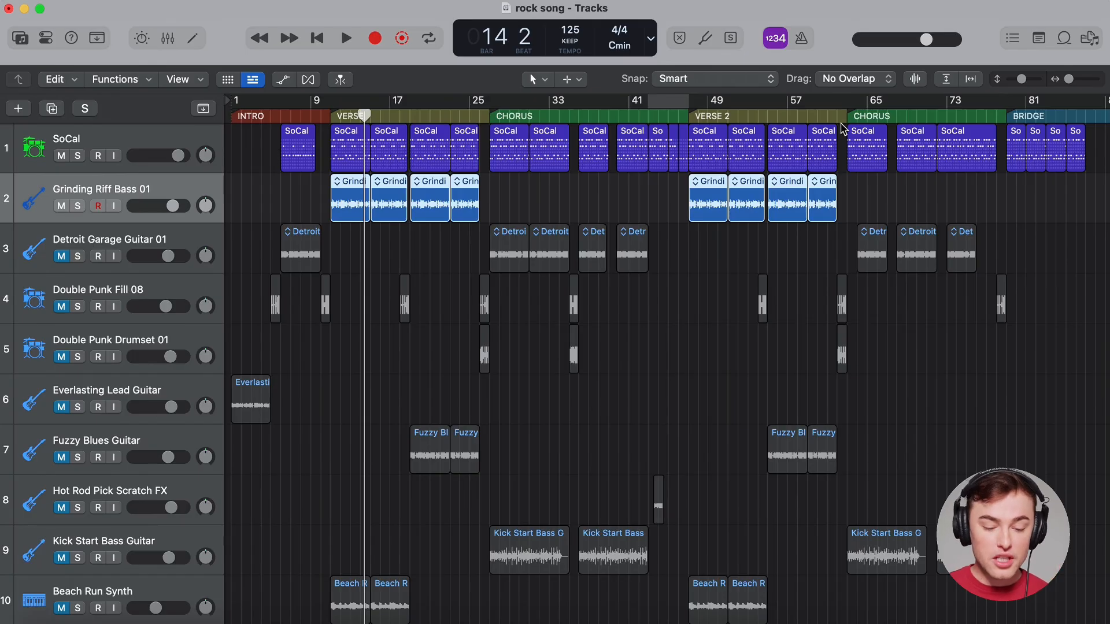
# - Move the Beach Run Synth track directly below Grinding Riff Bass 01, unmute it, and audition it from the verse start at bar 11
pyautogui.moveTo(364, 114); pyautogui.dragTo(330, 116)
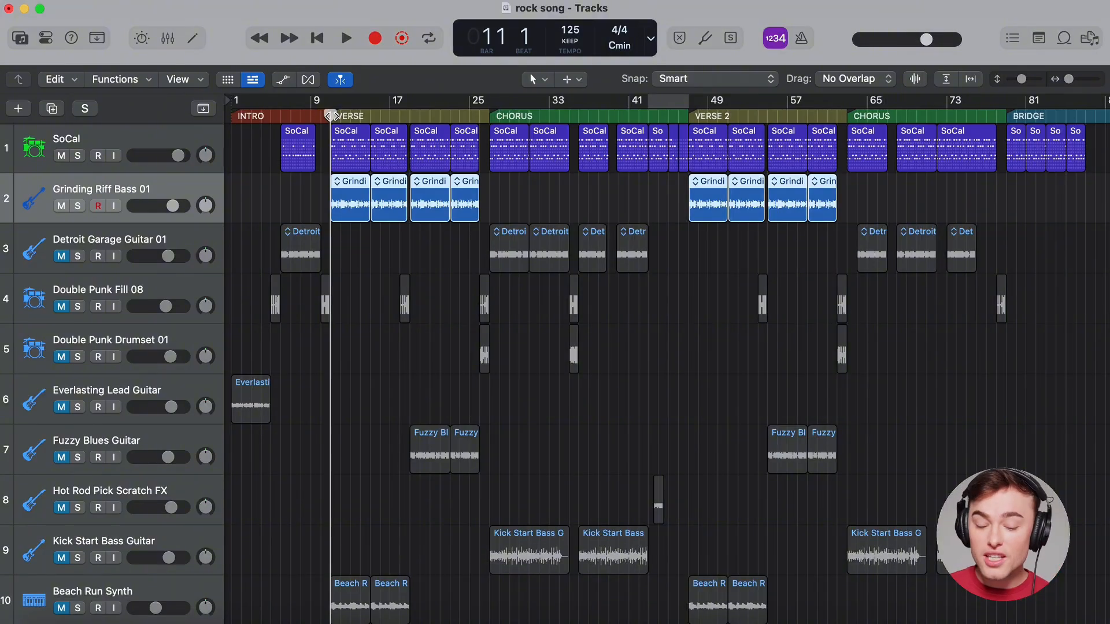
pyautogui.click(49, 258)
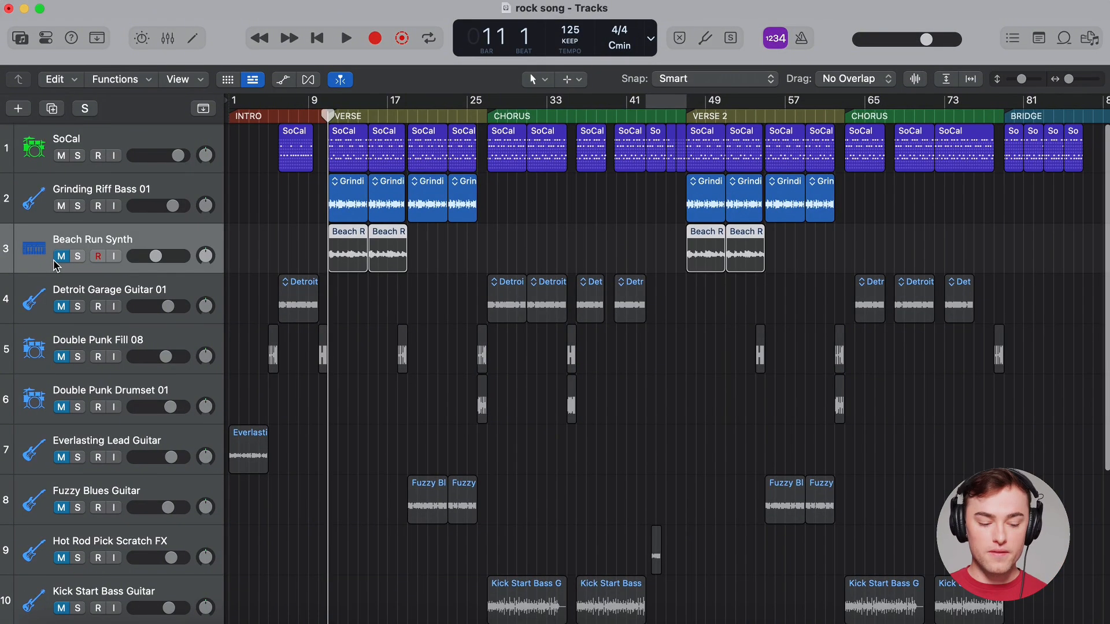
pyautogui.click(61, 256)
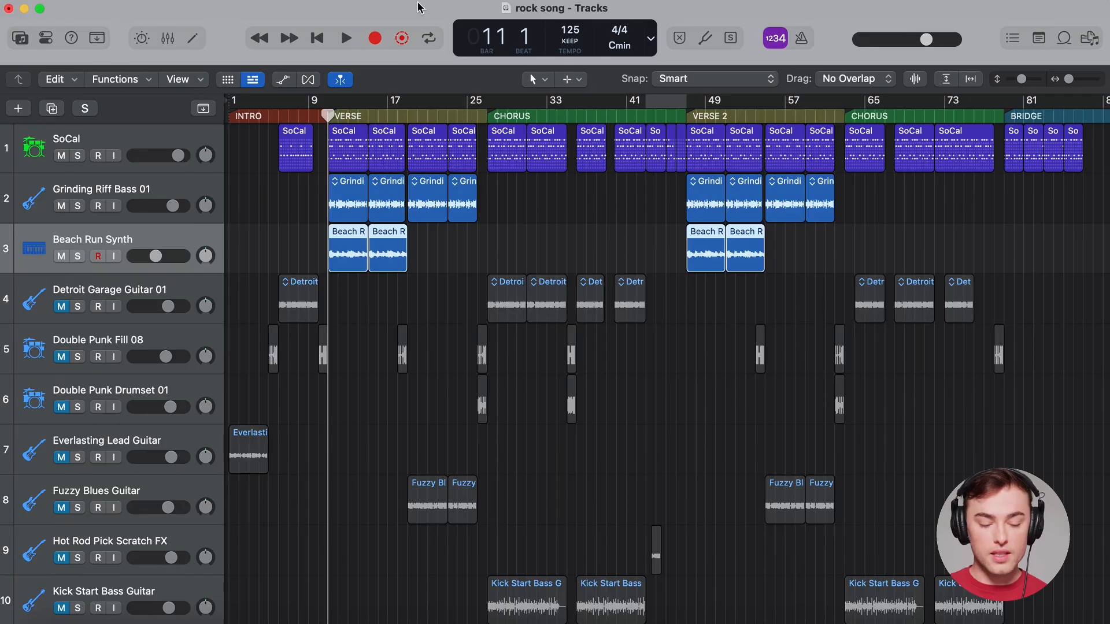
pyautogui.press('space')
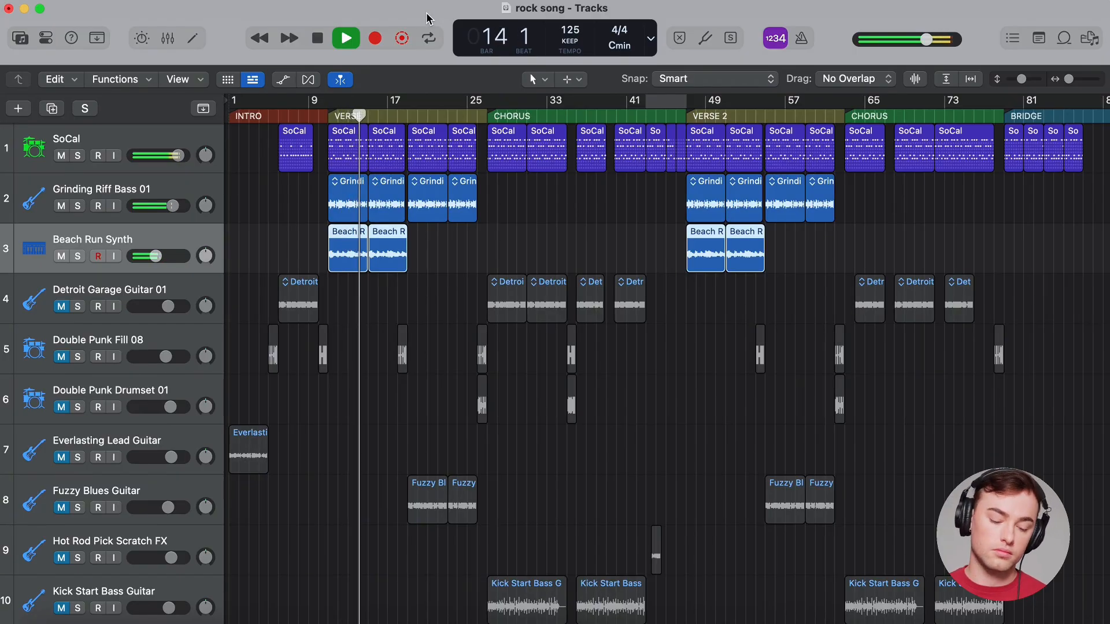
pyautogui.press('space')
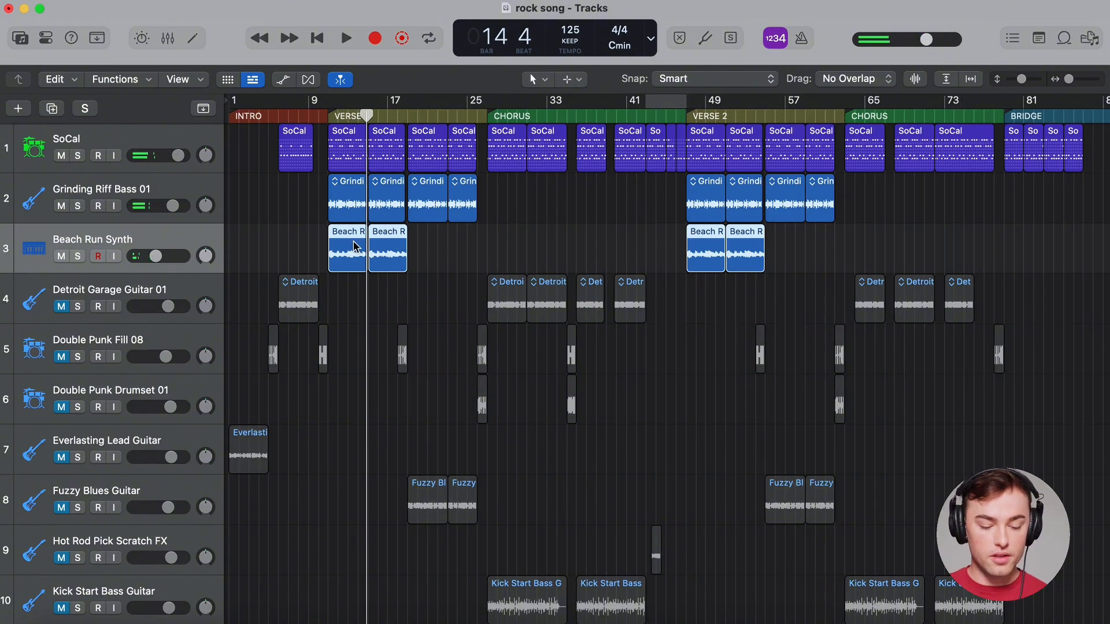
# - Unmute the Detroit Garage Guitar 01 track and audition it from the start of the first chorus, then stop playback
pyautogui.scroll(-1, 338, 245)
pyautogui.scroll(1, 339, 243)
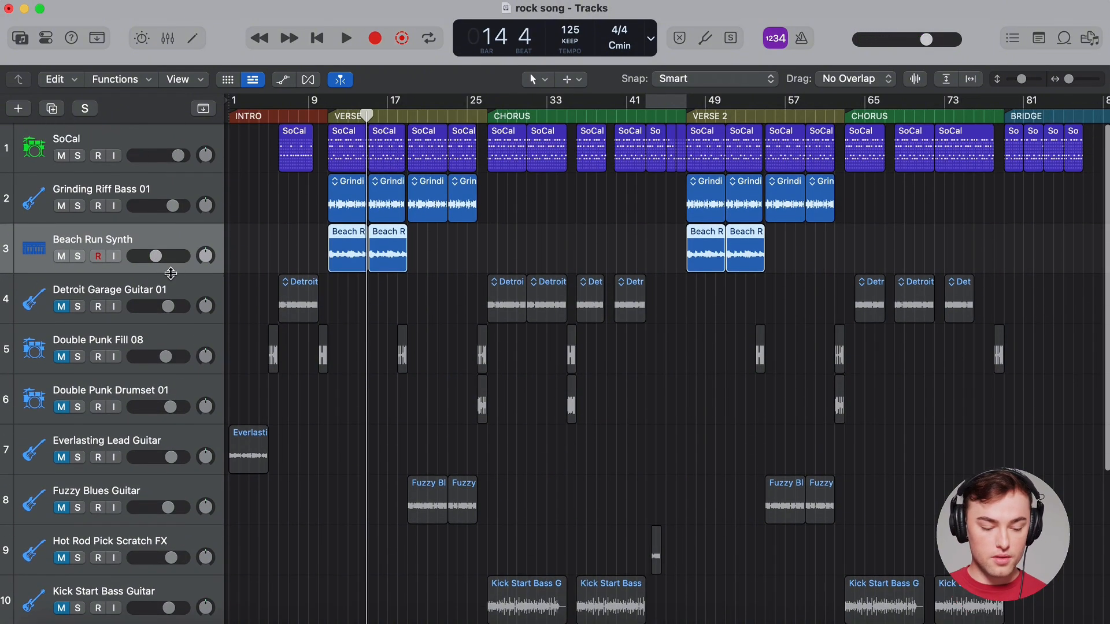
pyautogui.click(101, 317)
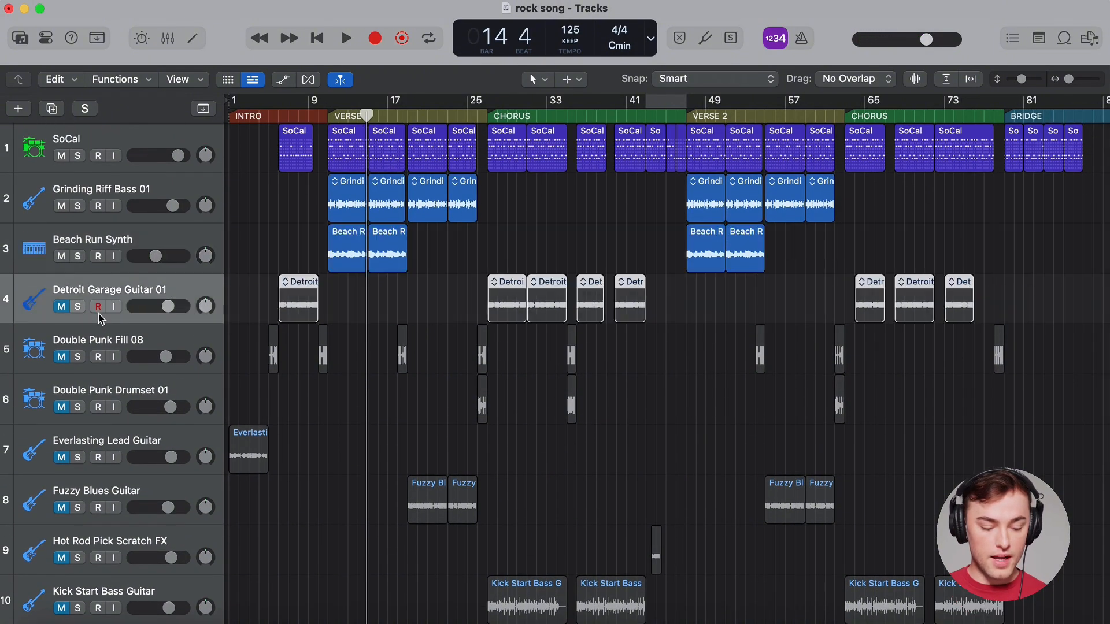
pyautogui.click(62, 309)
pyautogui.hscroll(-1, 484, 299)
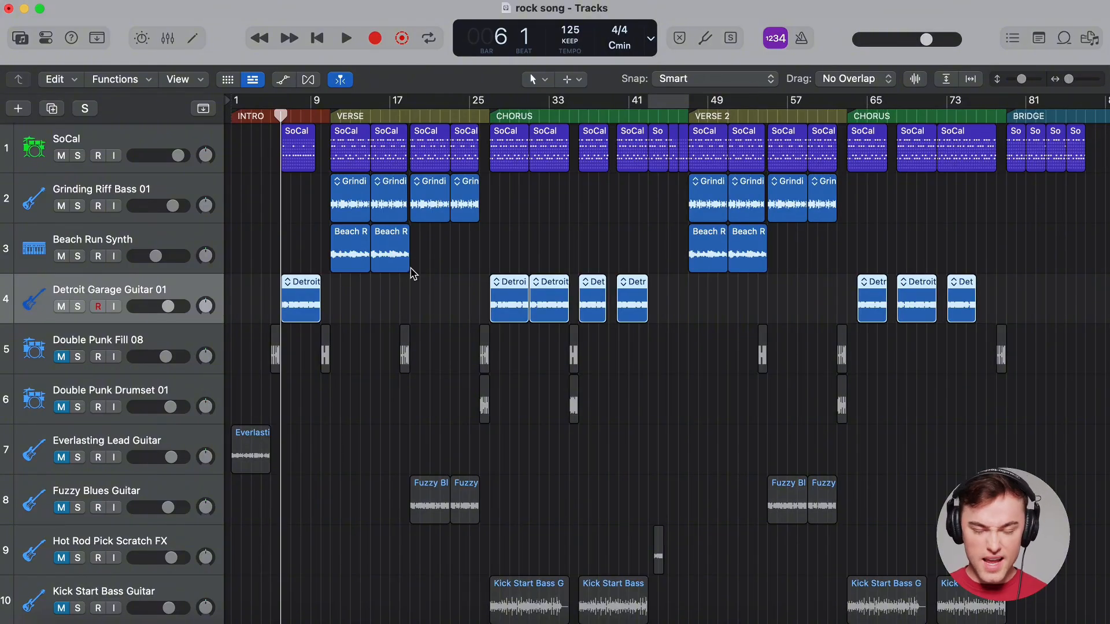
pyautogui.click(488, 119)
pyautogui.press('space')
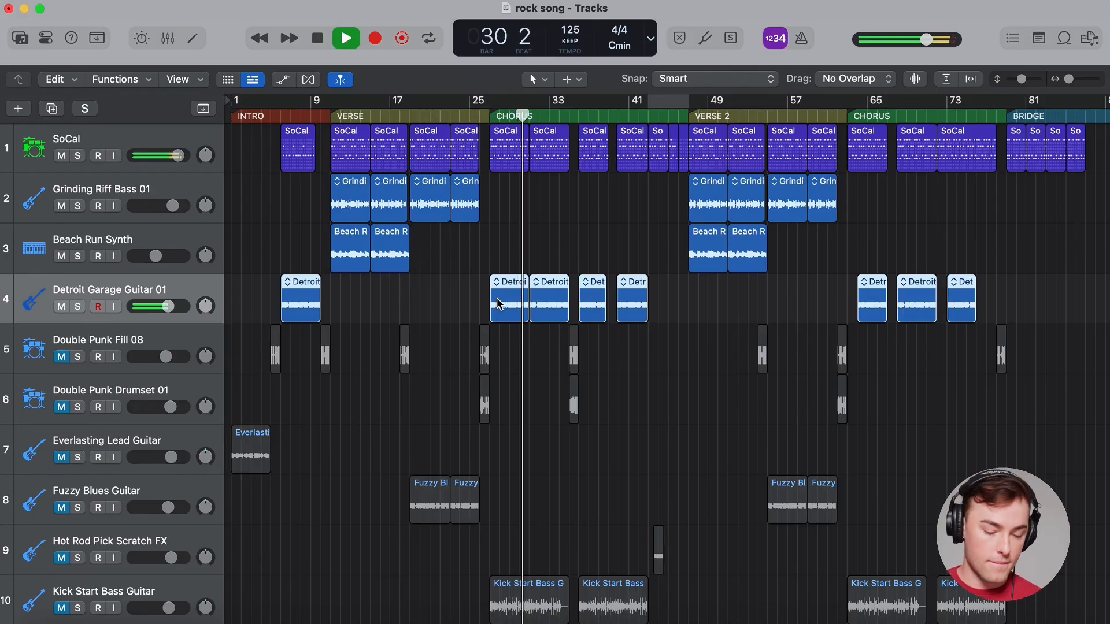
pyautogui.press('space')
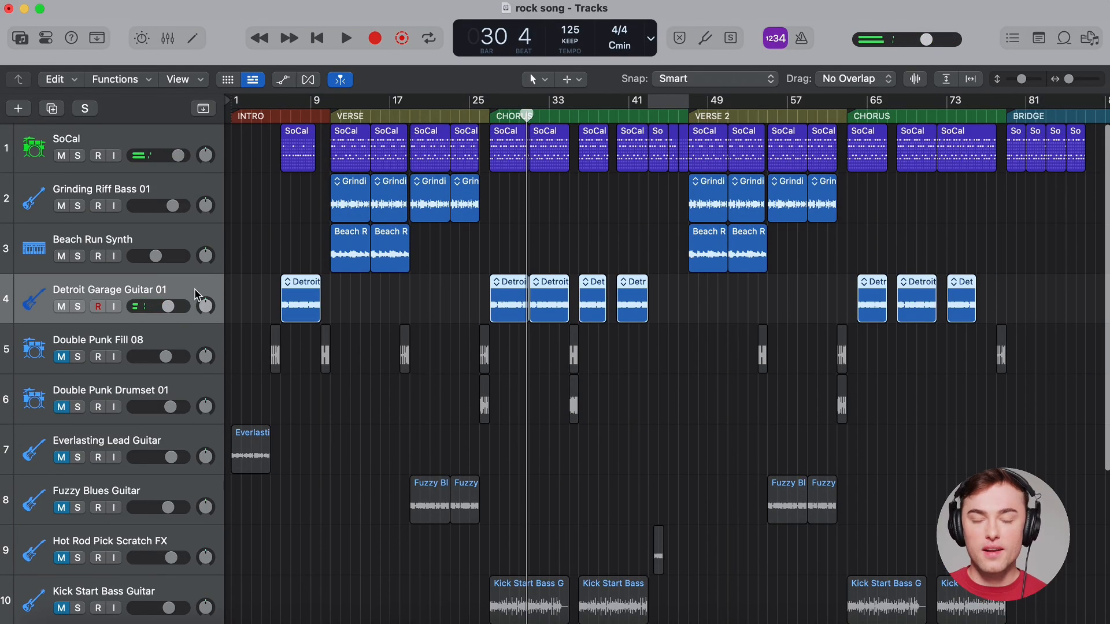
# - Unmute the Double Punk Fill 08 track and audition its first fill in the intro from bar 4 beat 4, then stop
pyautogui.scroll(-2, 38, 314)
pyautogui.click(61, 304)
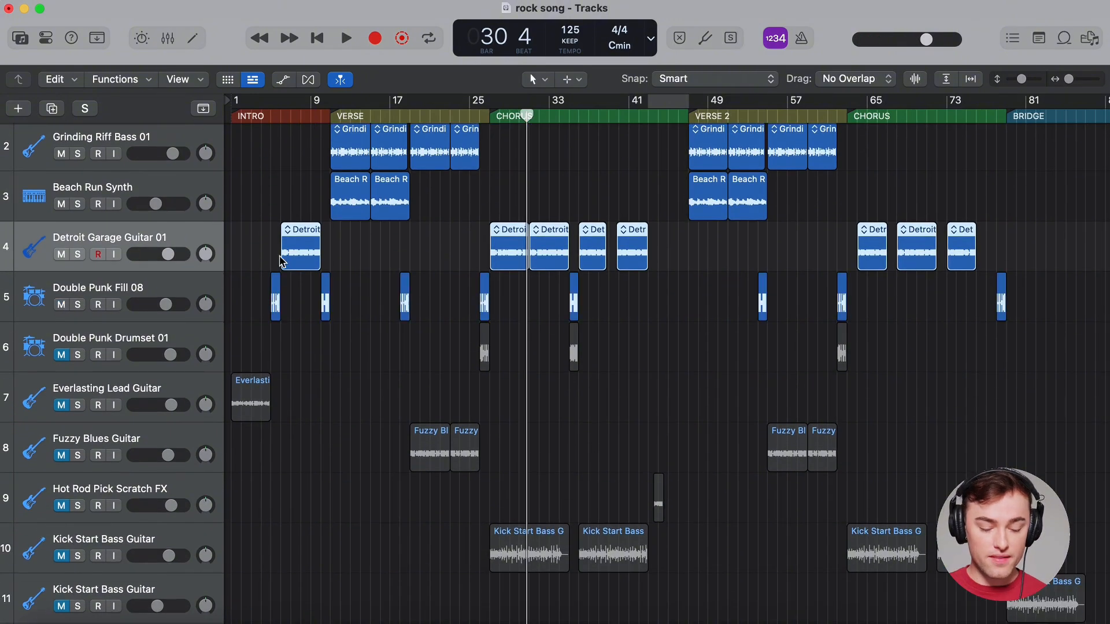
pyautogui.click(267, 116)
pyautogui.click(270, 116)
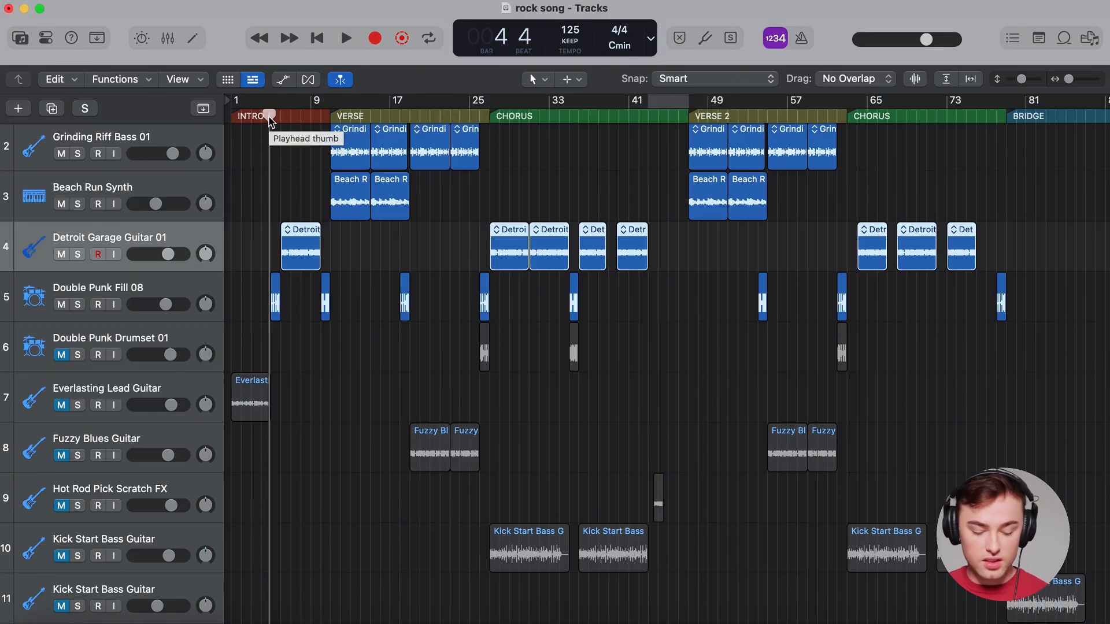
pyautogui.press('space')
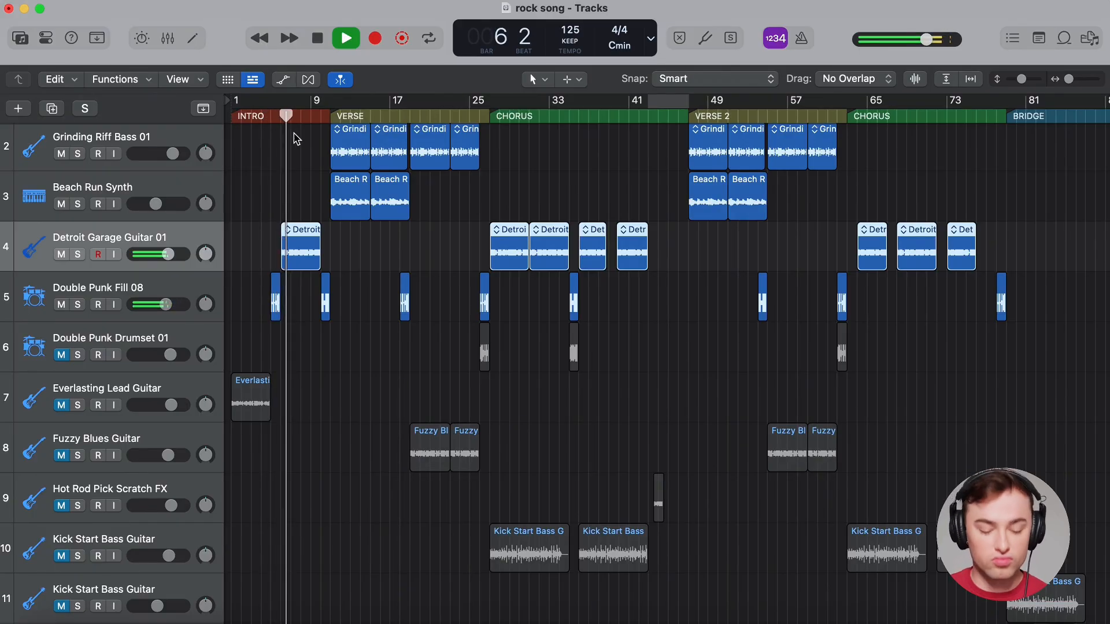
pyautogui.press('space')
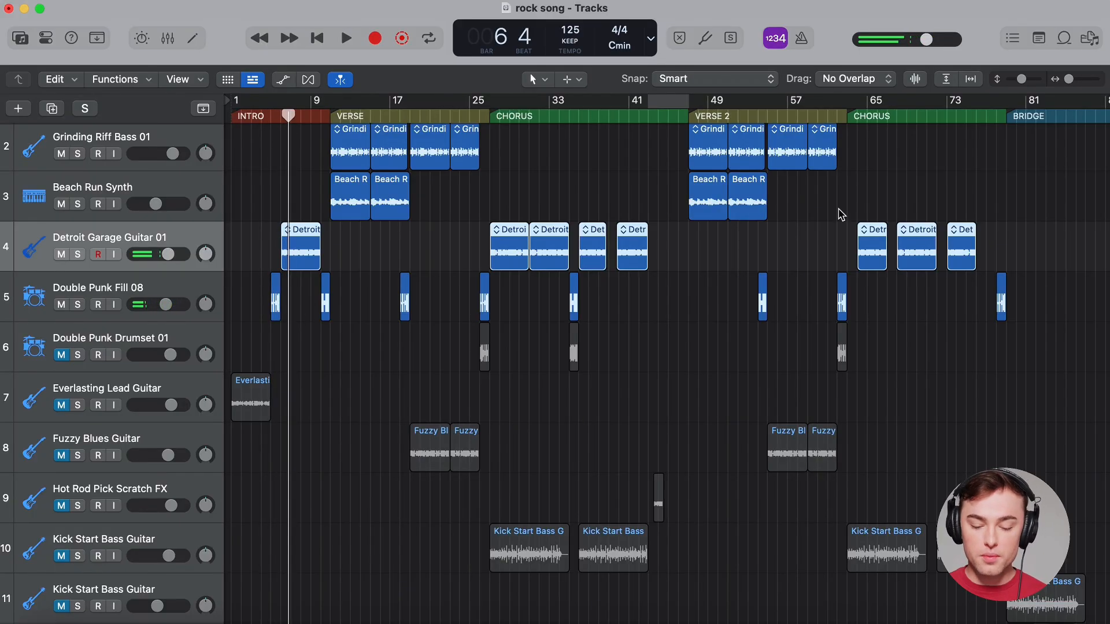
# - Unmute the Double Punk Drumset 01 track and audition the transition into the first chorus from bar 26, then stop
pyautogui.click(62, 356)
pyautogui.click(479, 113)
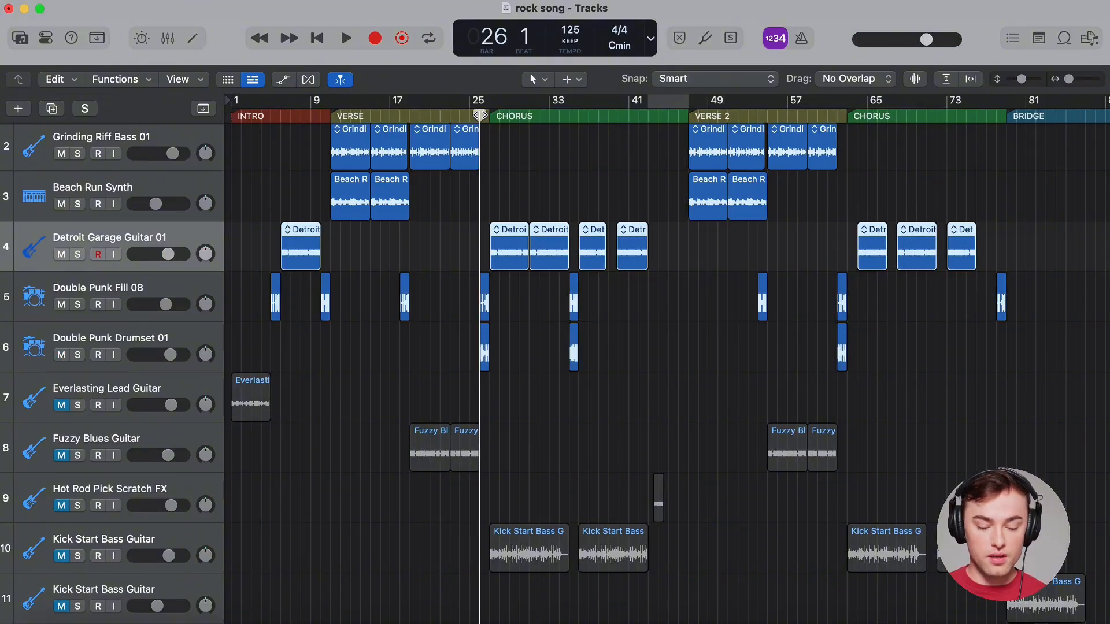
pyautogui.press('space')
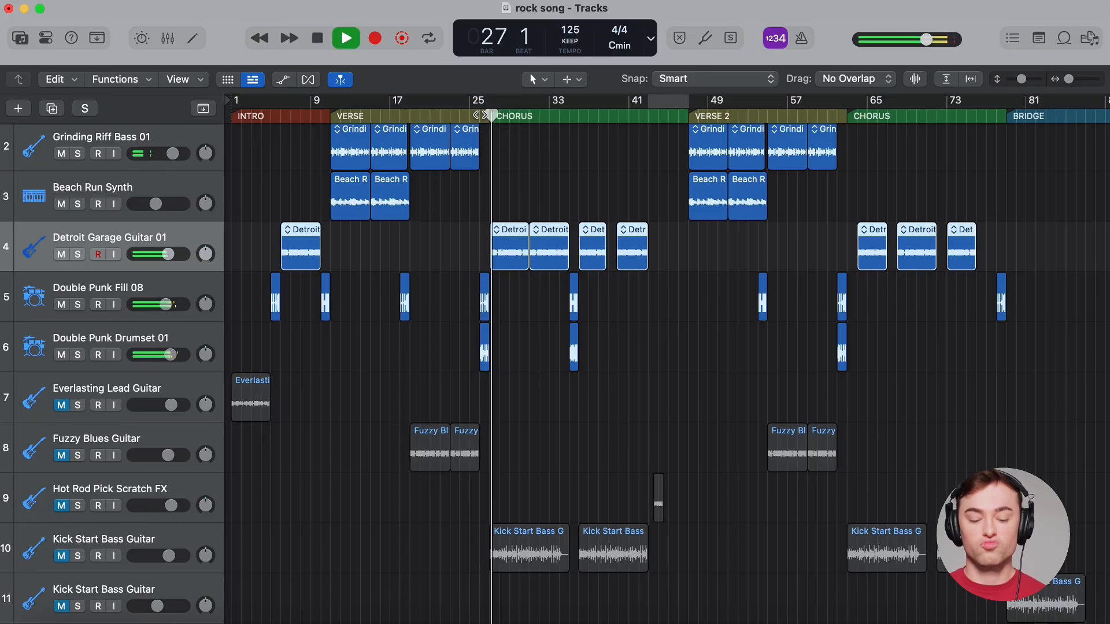
pyautogui.press('space')
# - Move the Fuzzy Blues Guitar track directly below Double Punk Drumset 01, unmute it, and audition it in the verse from bar 18
pyautogui.scroll(-1, 312, 344)
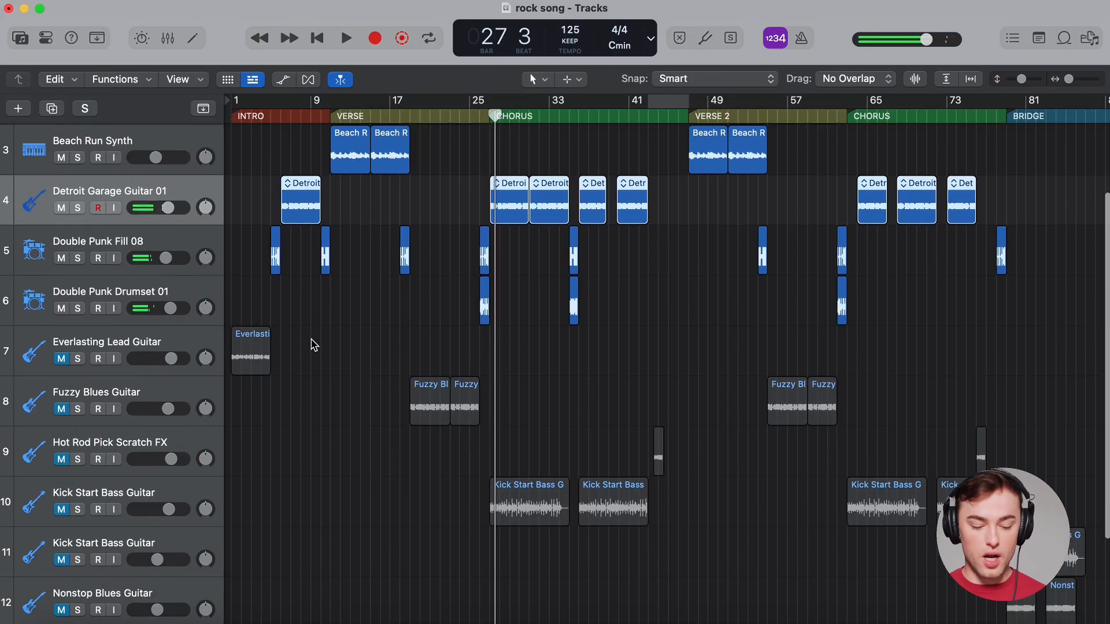
pyautogui.scroll(1, 205, 335)
pyautogui.moveTo(181, 408); pyautogui.dragTo(186, 359)
pyautogui.click(61, 373)
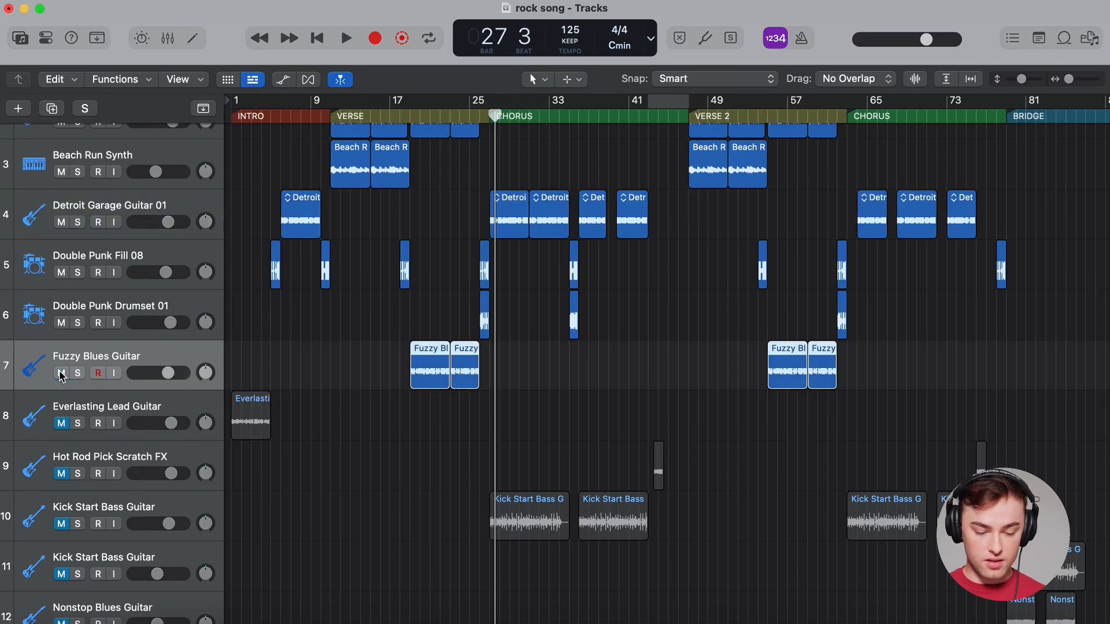
pyautogui.click(400, 115)
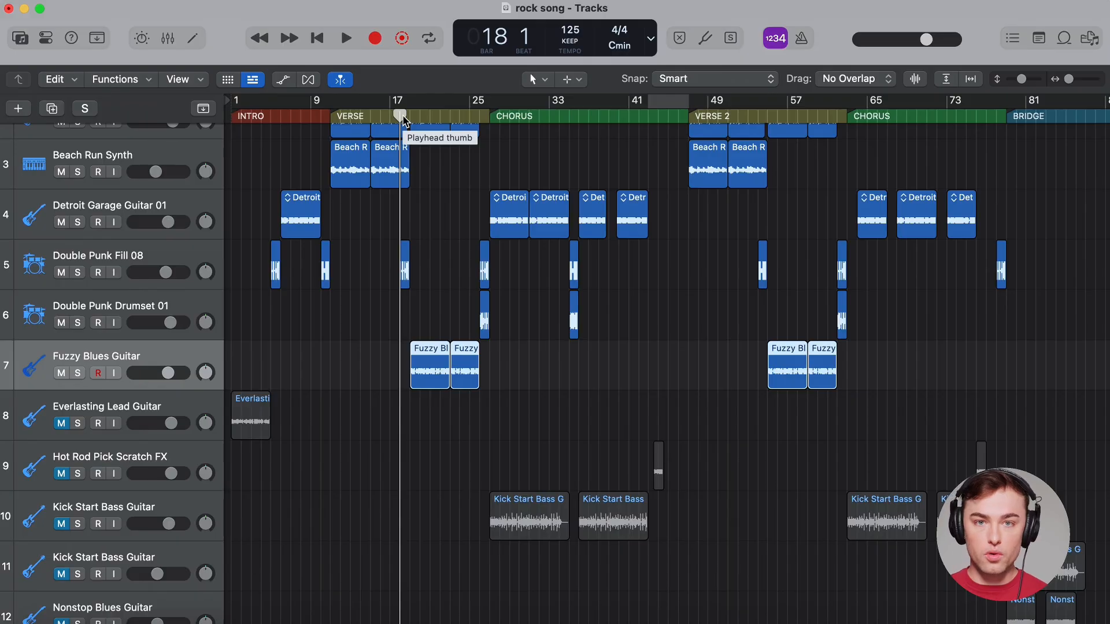
pyautogui.press('space')
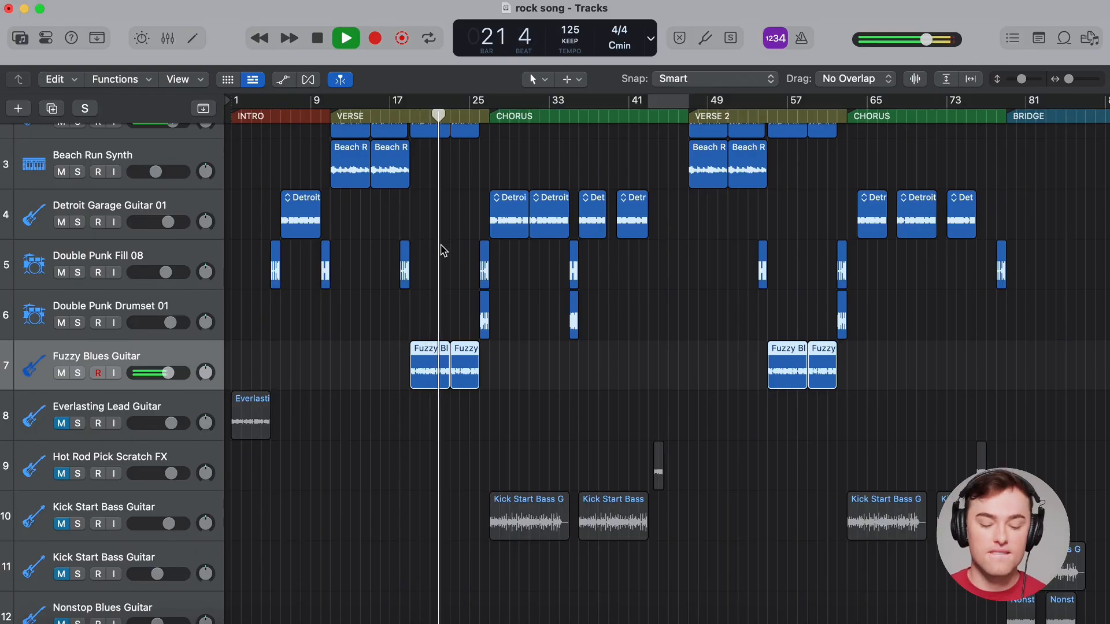
pyautogui.press('space')
# - Move the Kick Start Bass Guitar track with the chorus regions directly below Fuzzy Blues Guitar and unmute it
pyautogui.scroll(-2, 40, 334)
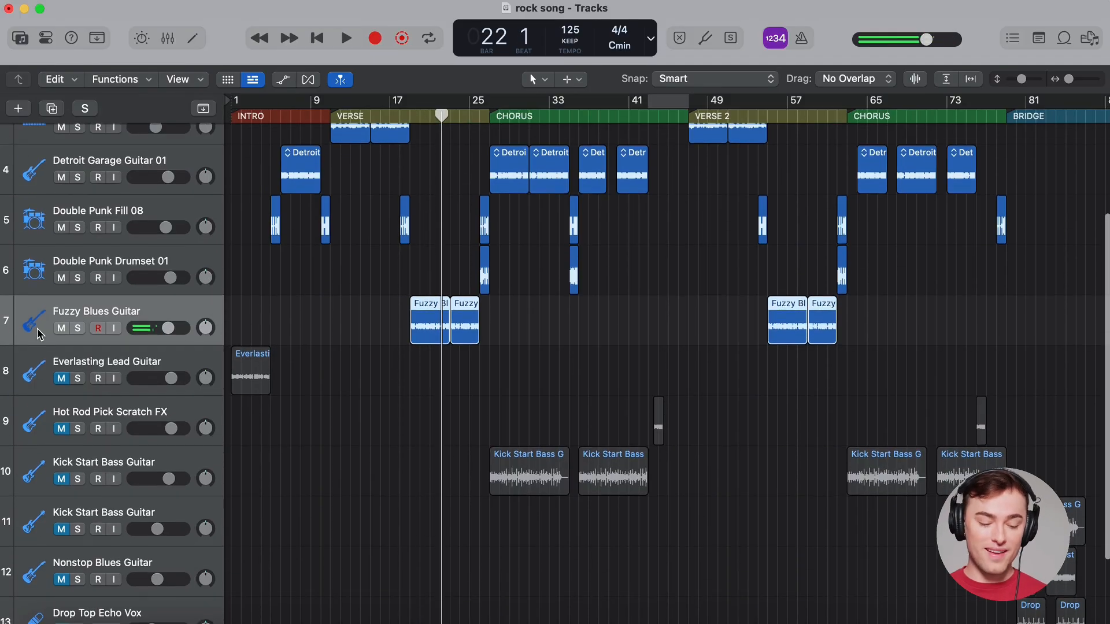
pyautogui.scroll(-2, 310, 334)
pyautogui.click(173, 375)
pyautogui.moveTo(174, 375); pyautogui.dragTo(198, 317)
pyautogui.click(62, 315)
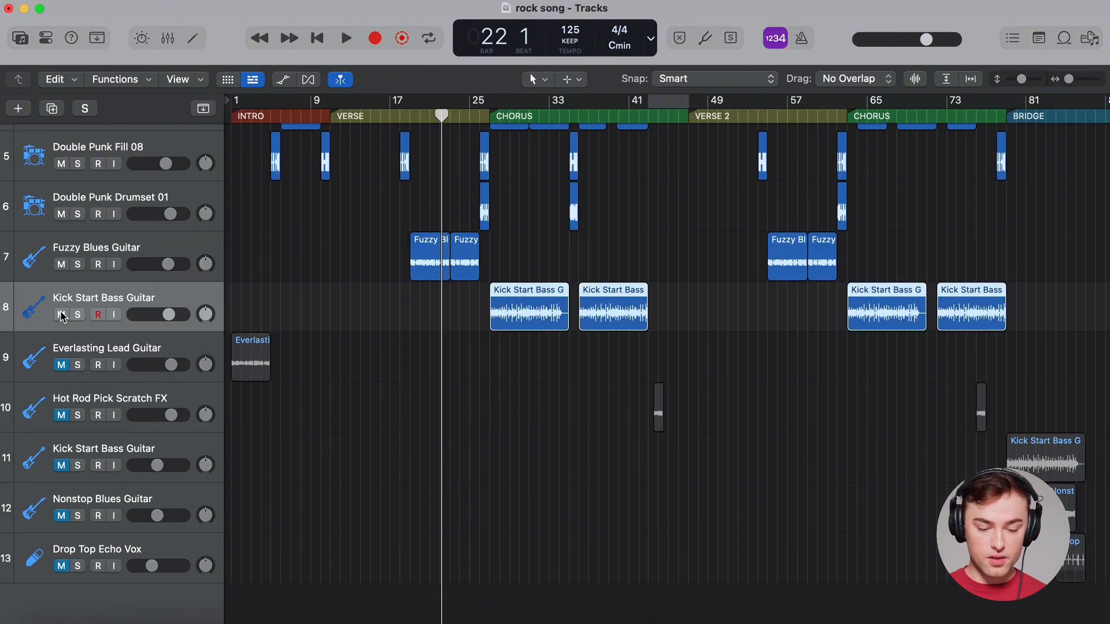
# - Play into the first chorus from bar 26, solo and unsolo the chorus Kick Start Bass Guitar track during playback, then stop
pyautogui.click(481, 116)
pyautogui.click(484, 116)
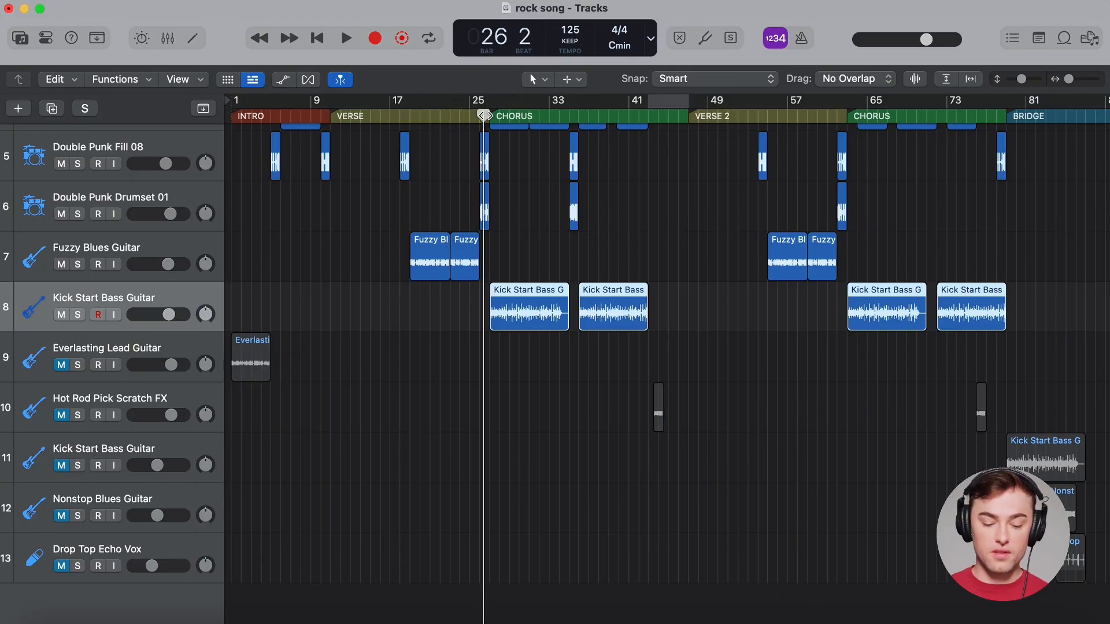
pyautogui.press('space')
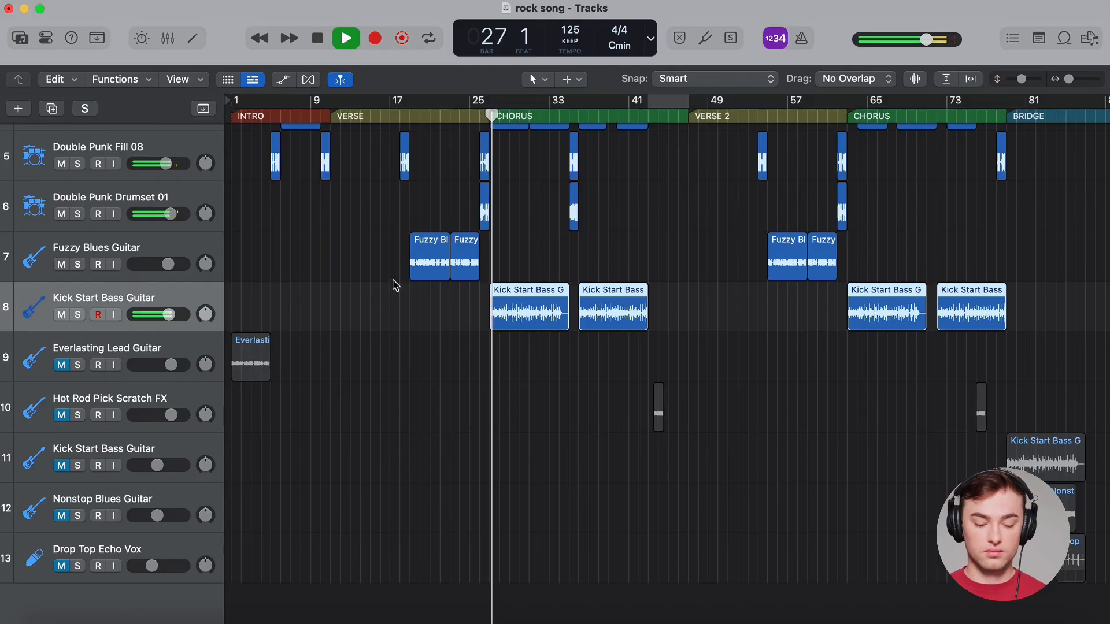
pyautogui.scroll(3, 365, 303)
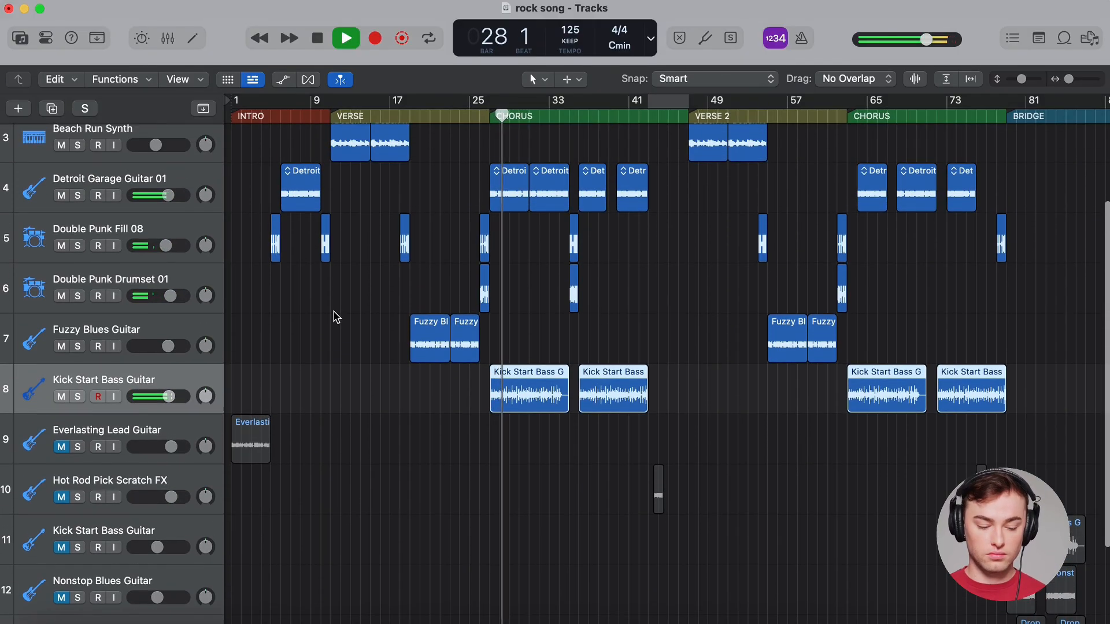
pyautogui.click(79, 398)
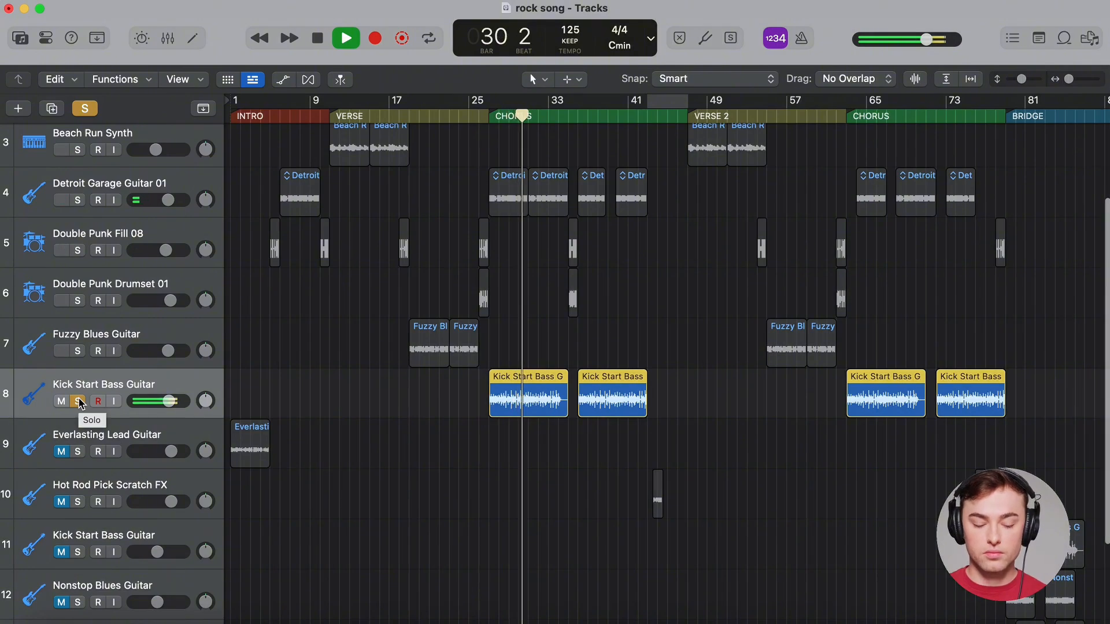
pyautogui.click(78, 401)
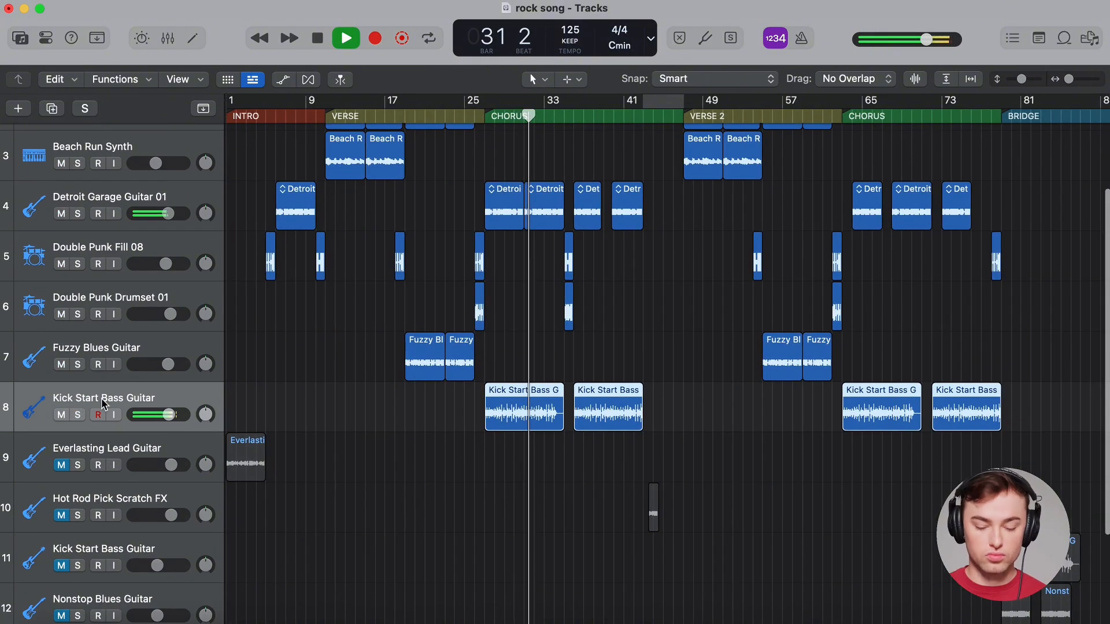
pyautogui.scroll(-2, 425, 370)
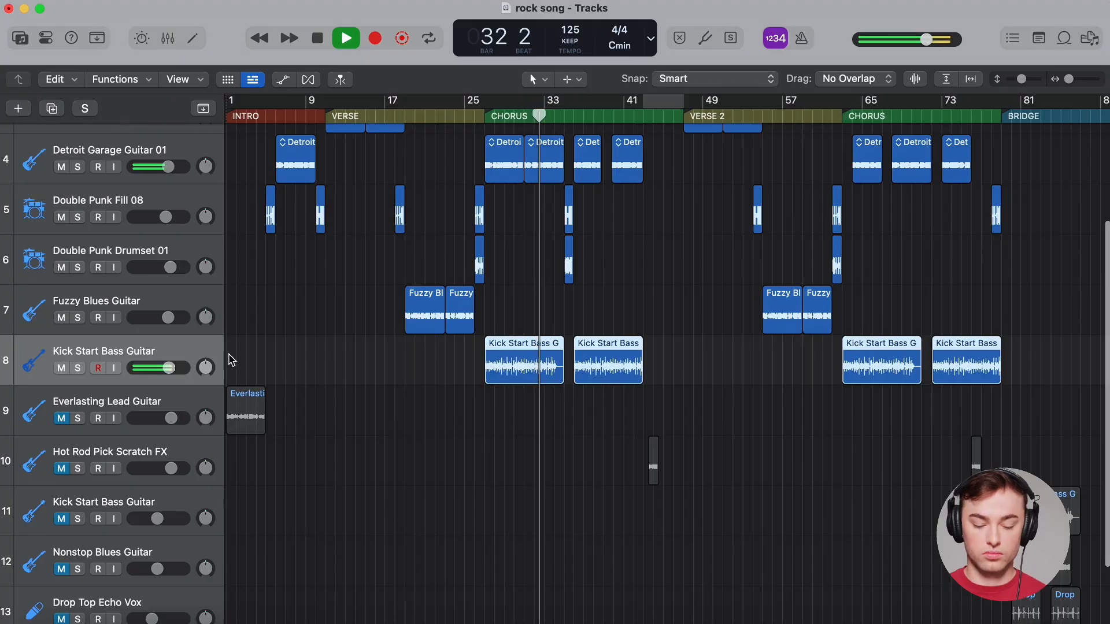
pyautogui.press('space')
# - Look over the still muted tracks and their regions through to the bridge
pyautogui.scroll(-3, 260, 348)
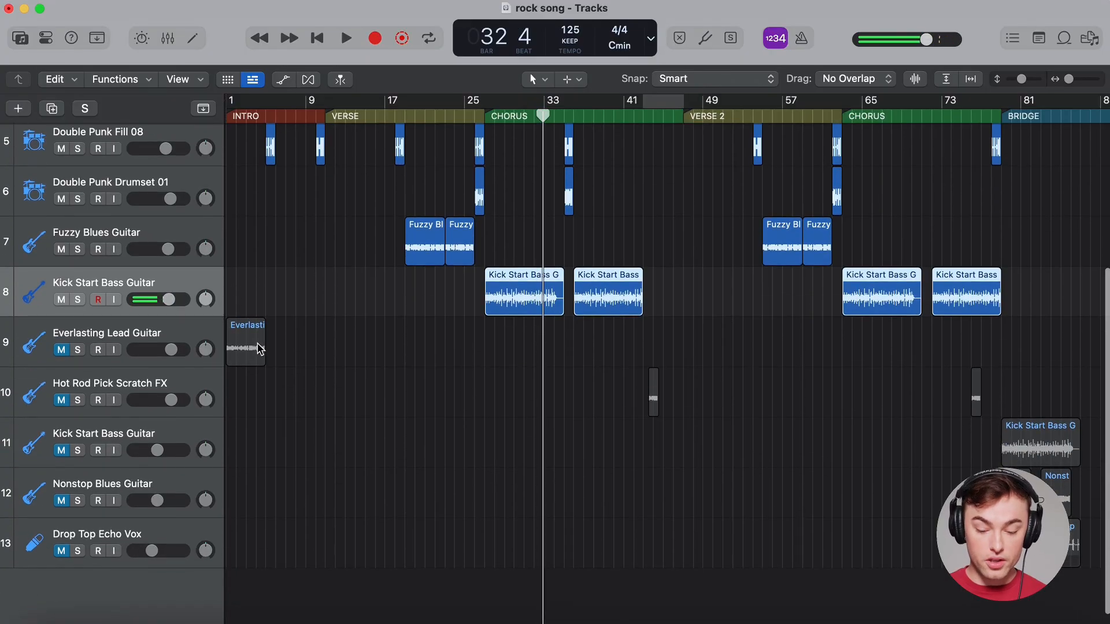
pyautogui.scroll(-1, 260, 349)
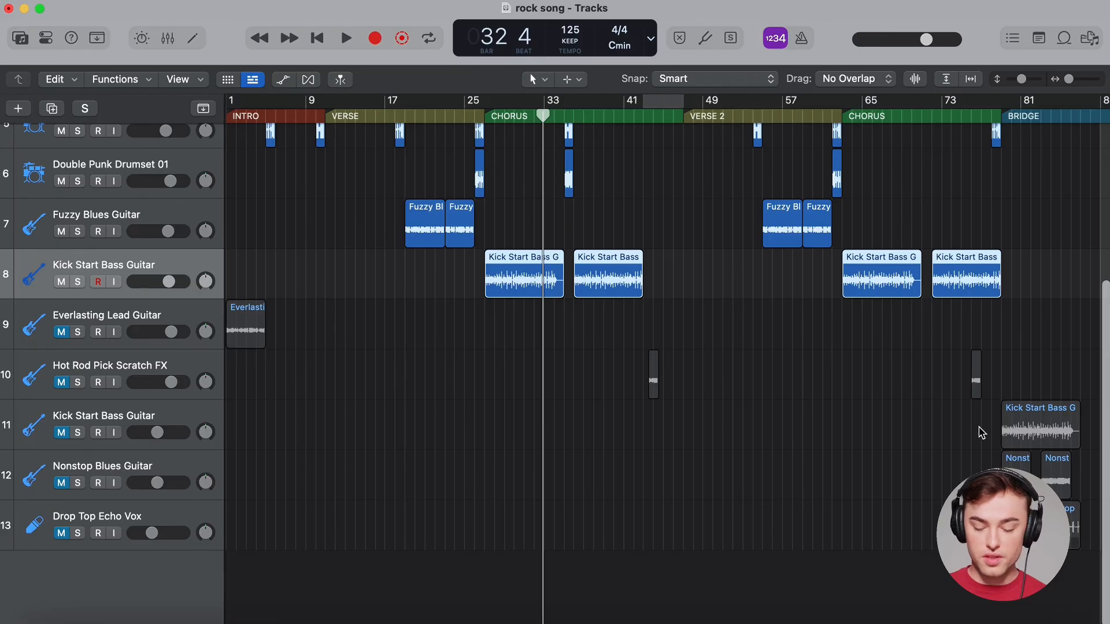
pyautogui.hscroll(3, 993, 454)
pyautogui.scroll(3, 993, 454)
pyautogui.scroll(-3, 989, 454)
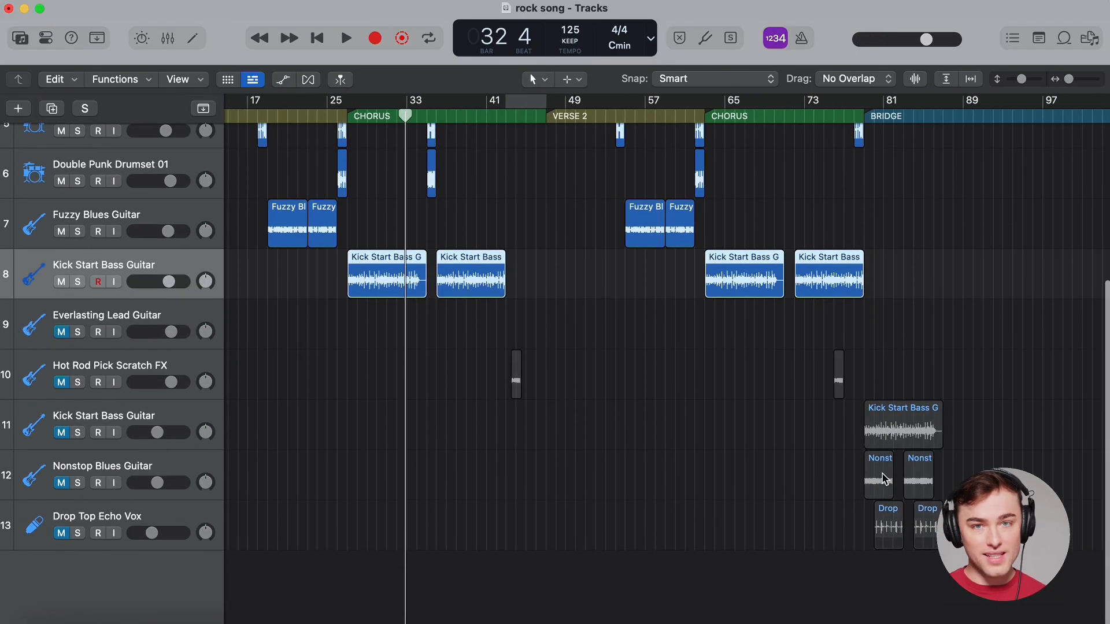
pyautogui.hscroll(-3, 803, 426)
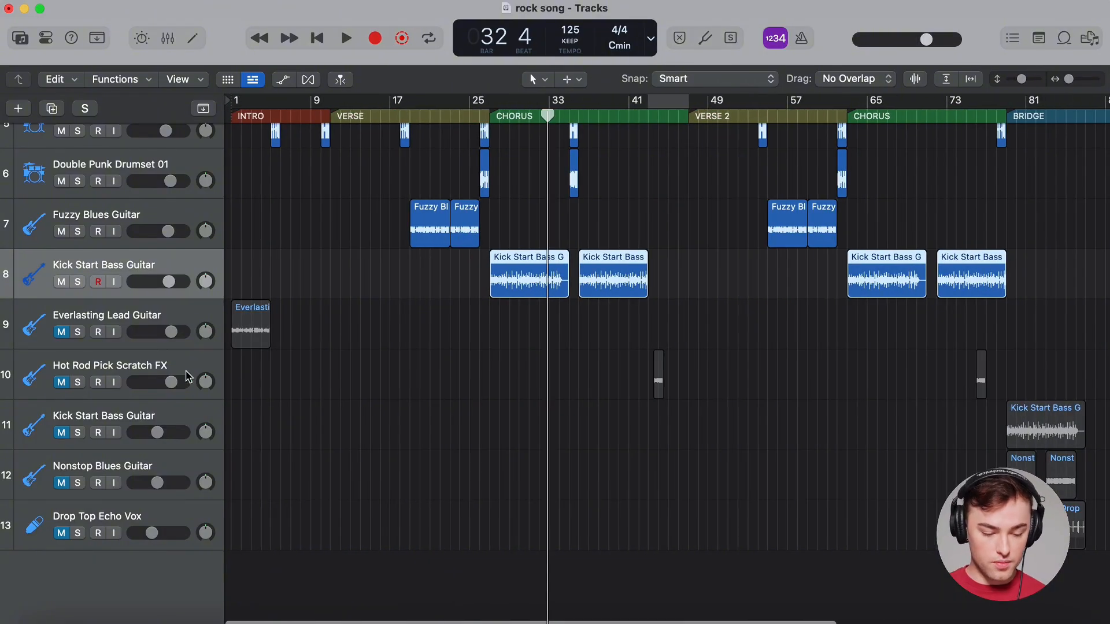
# - Unmute the Hot Rod Pick Scratch FX track and audition its first region near the end of the first chorus, from bar 42
pyautogui.click(62, 382)
pyautogui.moveTo(649, 116); pyautogui.dragTo(646, 119)
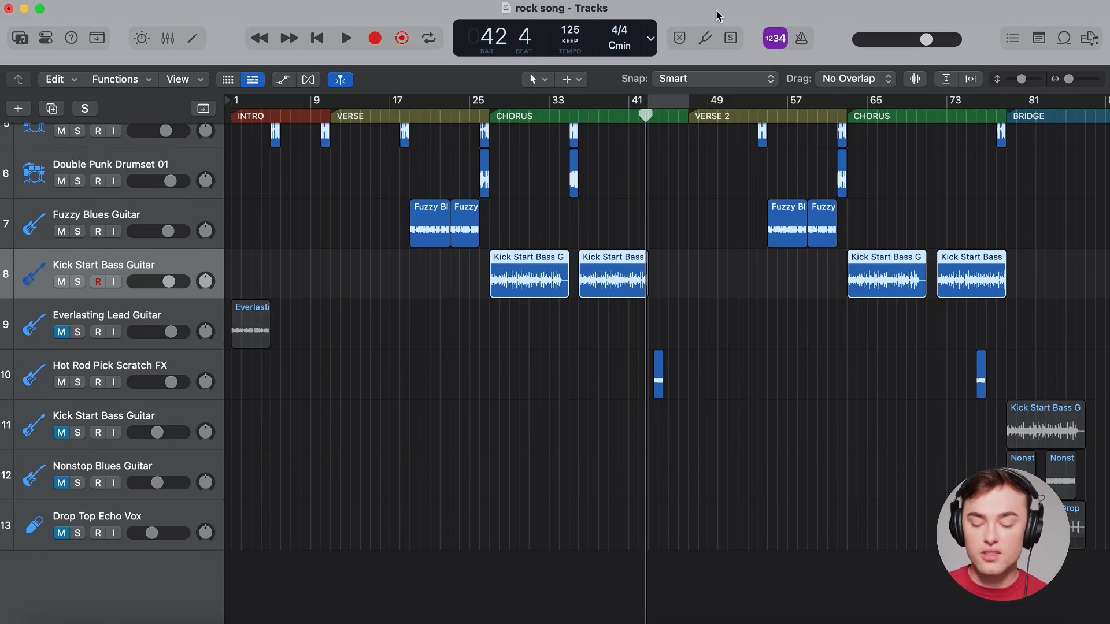
pyautogui.press('space')
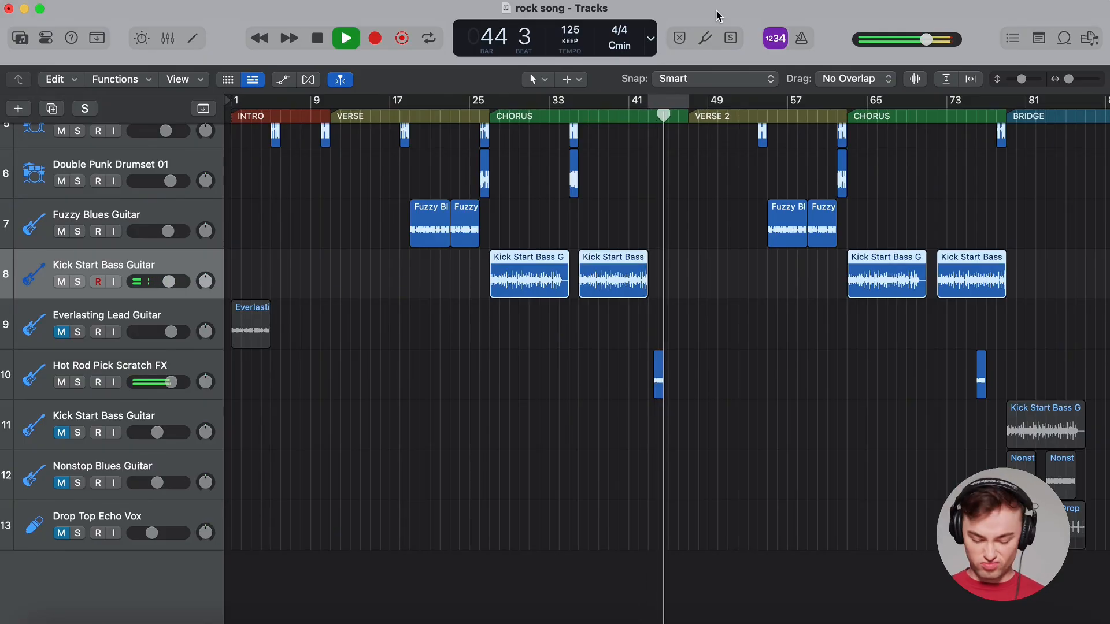
pyautogui.press('space')
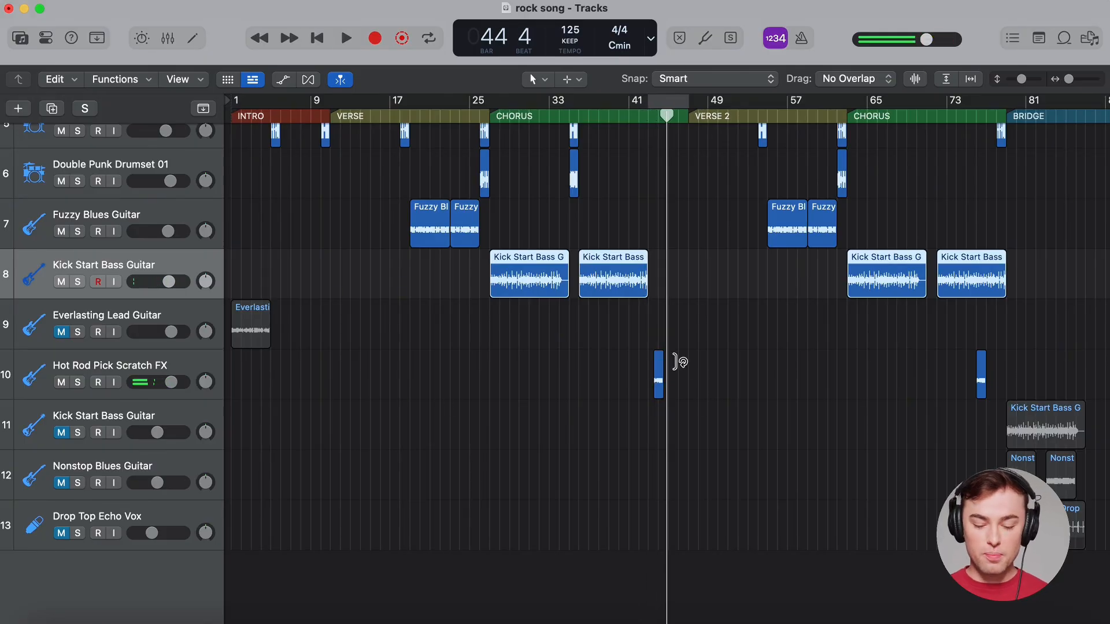
# - Return the playhead to bar 1 and unmute the Everlasting Lead Guitar track in the intro
pyautogui.hscroll(1, 254, 203)
pyautogui.hscroll(-1, 246, 124)
pyautogui.moveTo(242, 118); pyautogui.dragTo(197, 118)
pyautogui.click(60, 333)
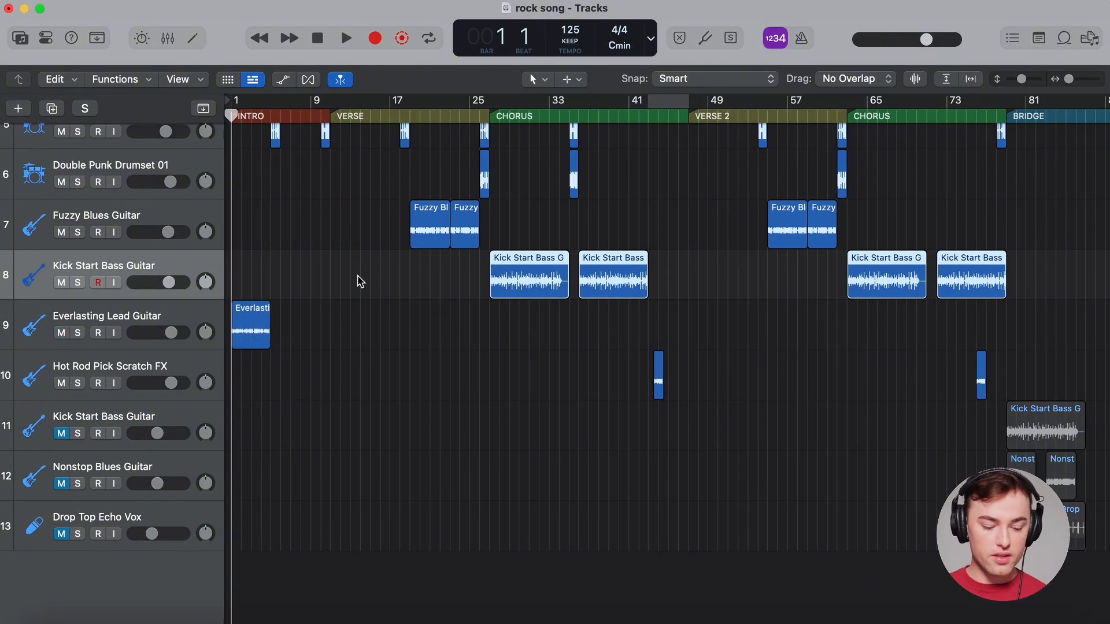
# - Play the intro from bar 1 to the first drum fill at bar 5, stop, and return the playhead to bar 1
pyautogui.scroll(5, 370, 281)
pyautogui.scroll(-1, 220, 492)
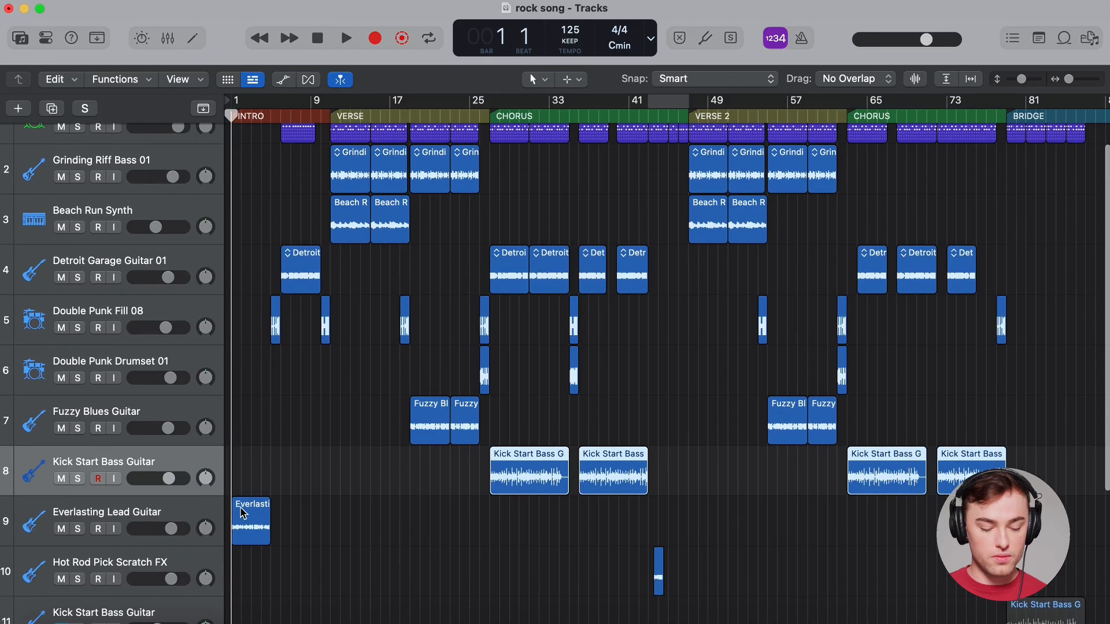
pyautogui.press('space')
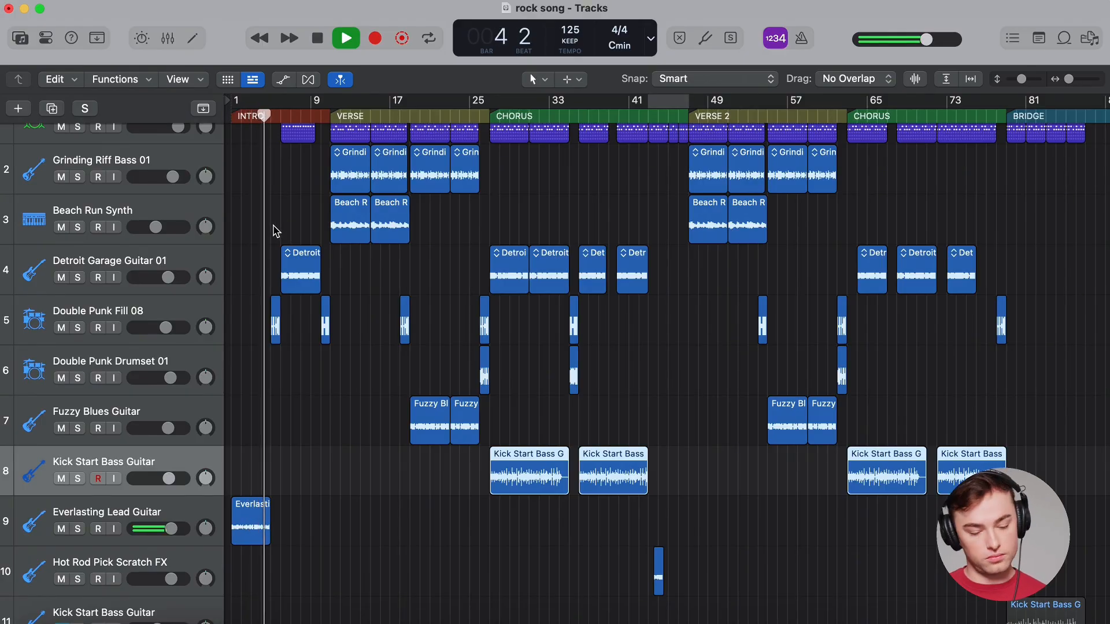
pyautogui.press('space')
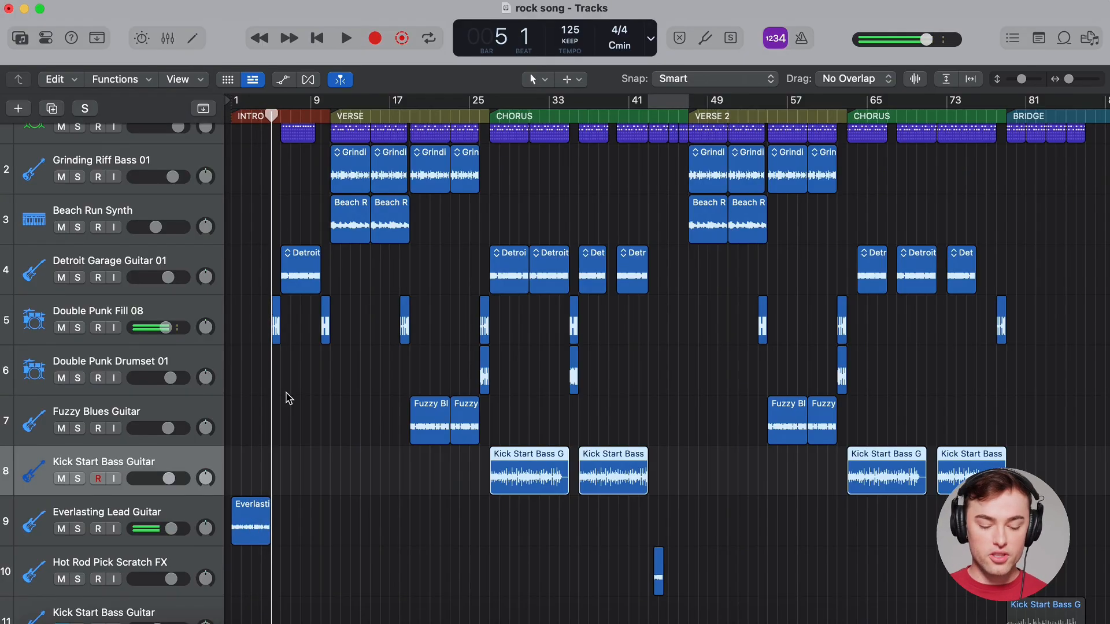
pyautogui.scroll(-2, 243, 503)
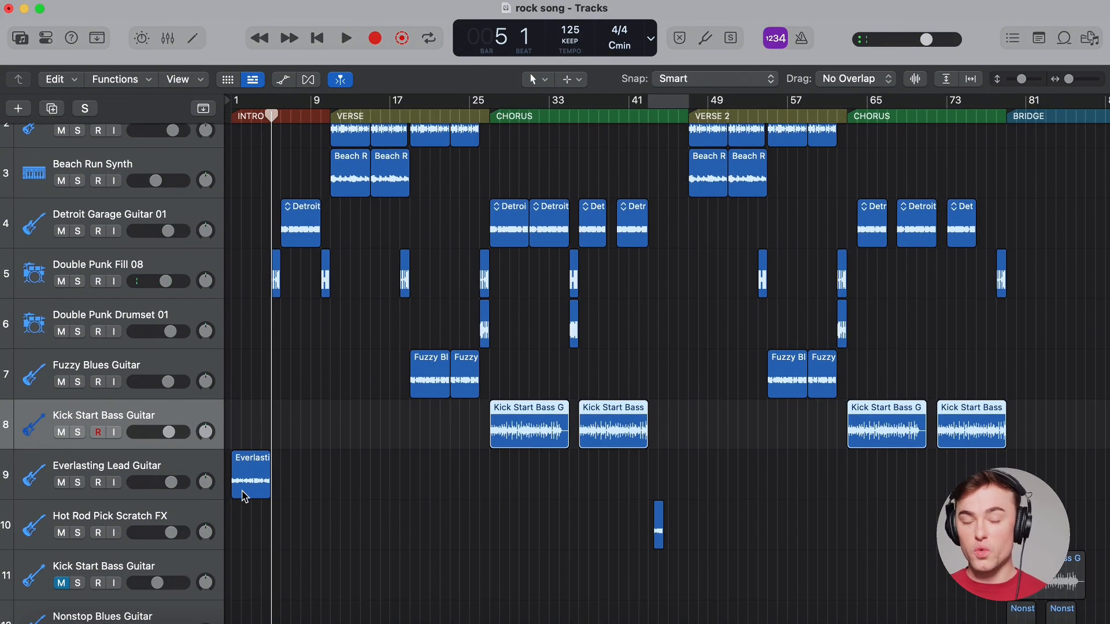
pyautogui.click(249, 114)
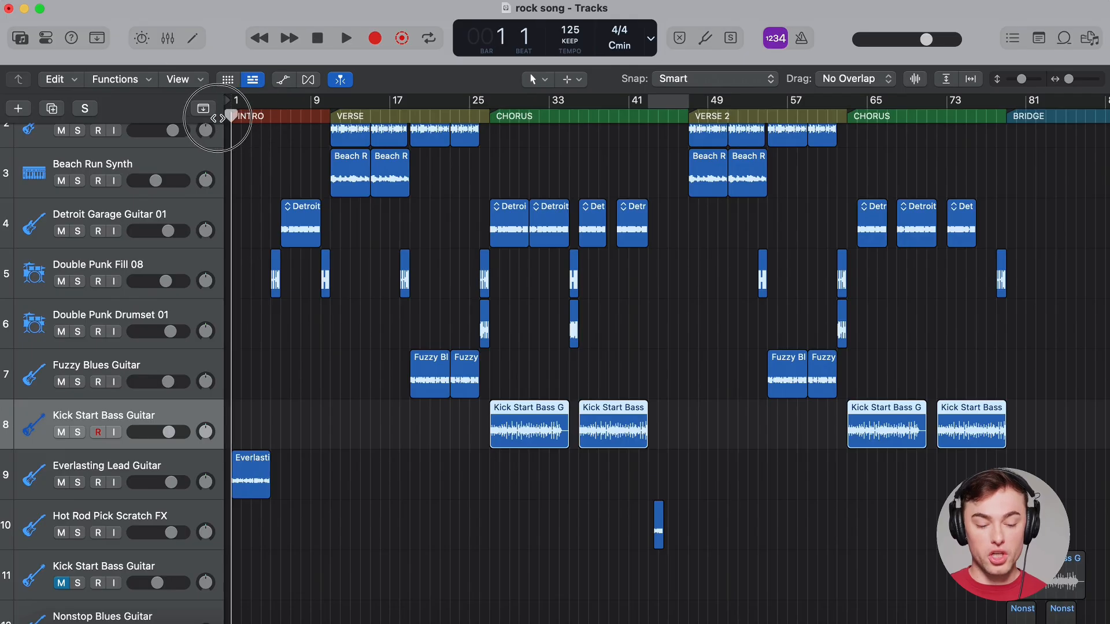